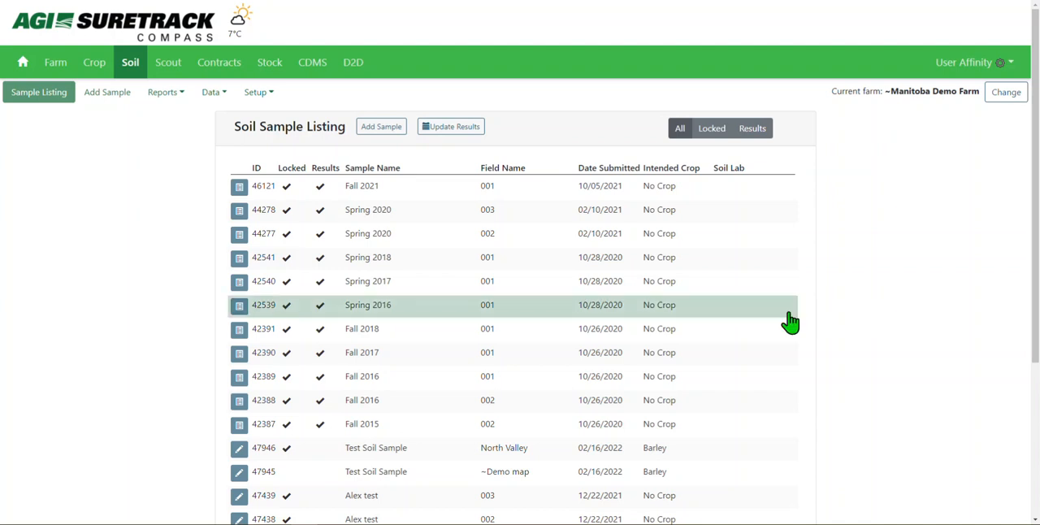
Start a new set of soil samples in the Soil section, keeping AffCan Demo as the location
click(137, 71)
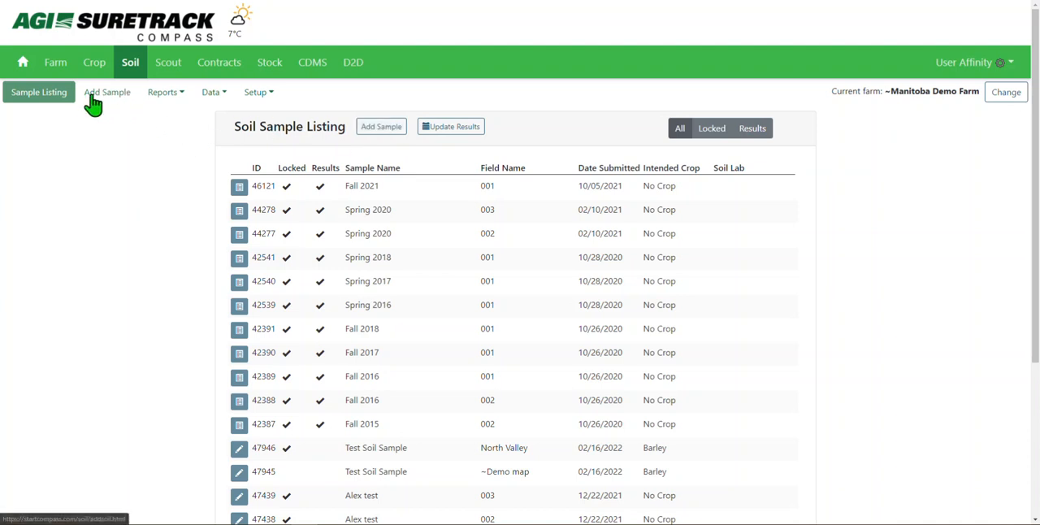
click(367, 130)
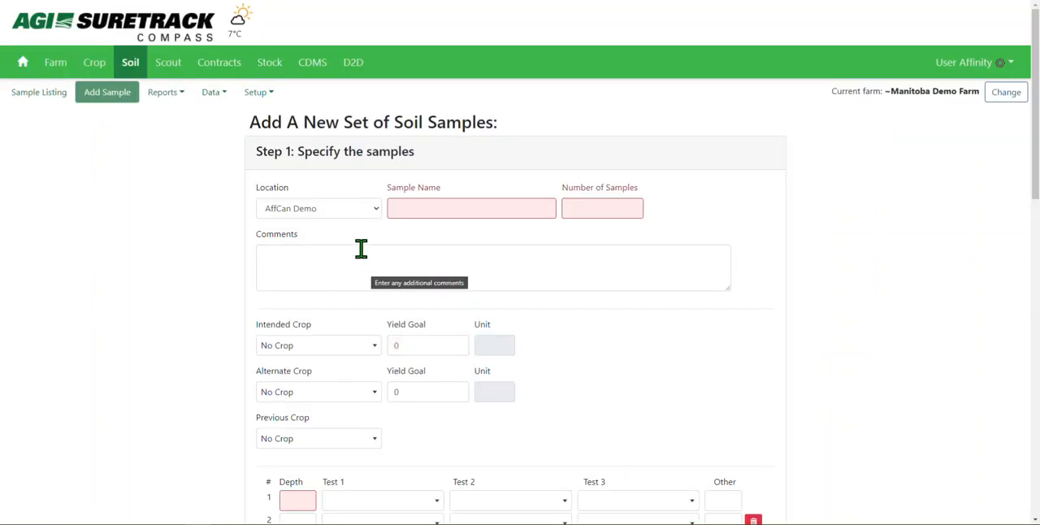
click(365, 210)
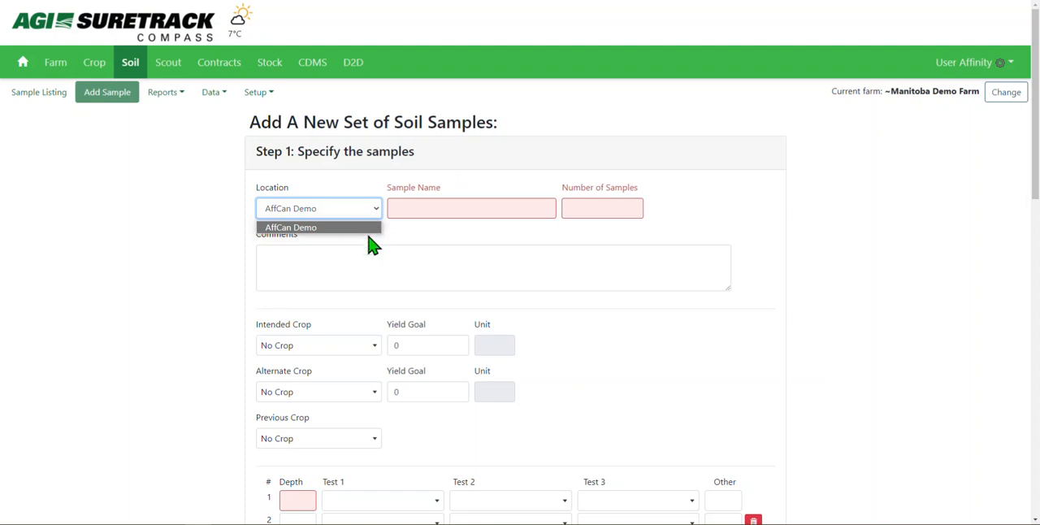
click(366, 211)
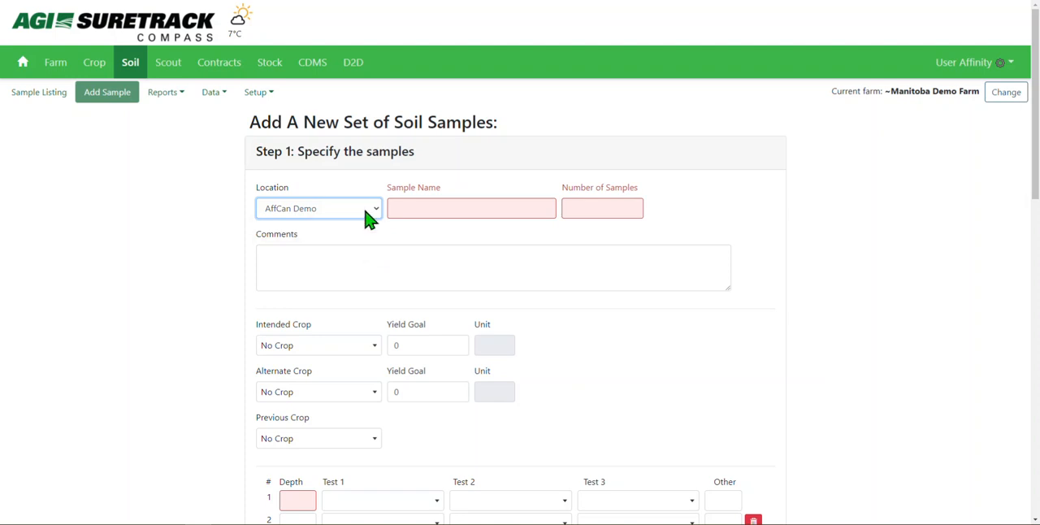
Name the soil sample Spring 2022 and set the number of samples to 2
click(460, 211)
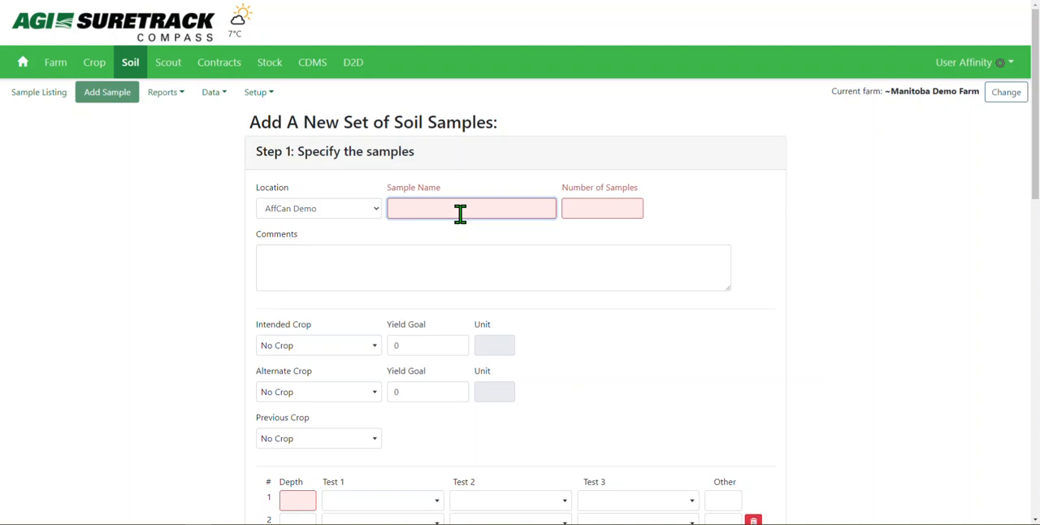
text(Spring)
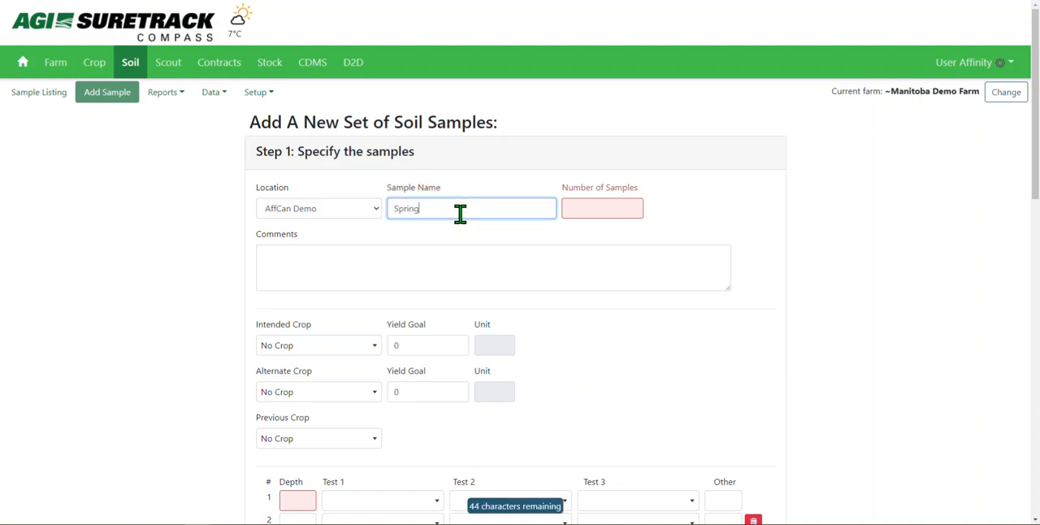
text( 2022)
key(Tab)
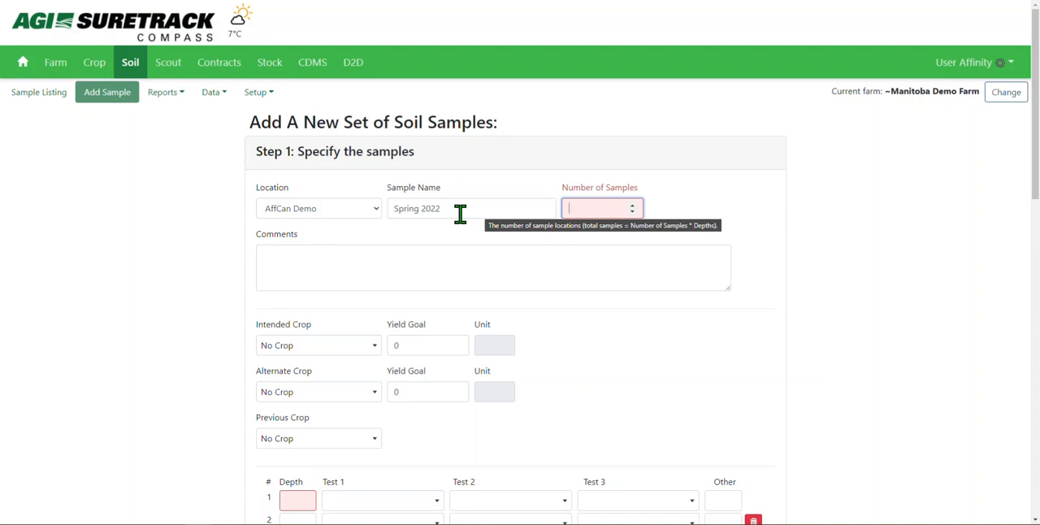
text(2)
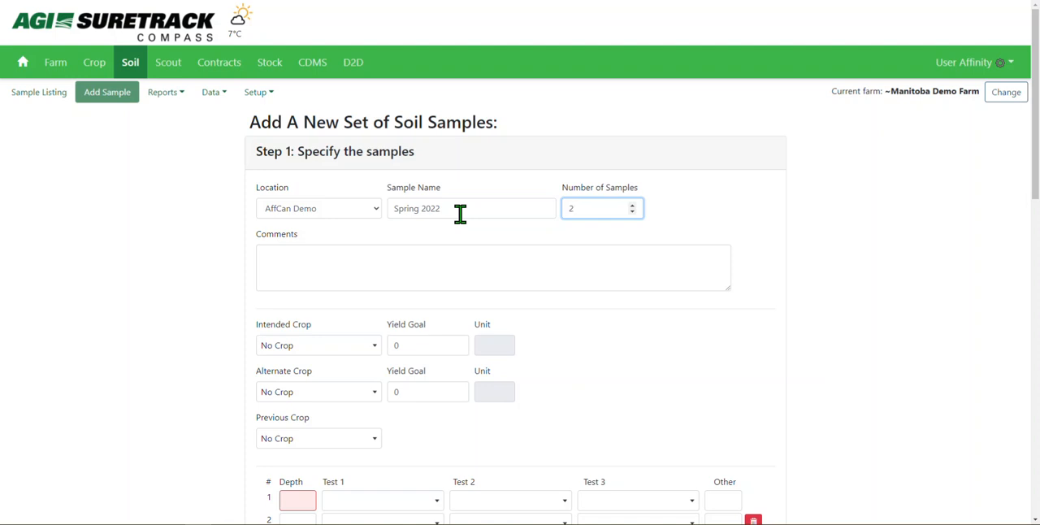
click(851, 279)
click(643, 279)
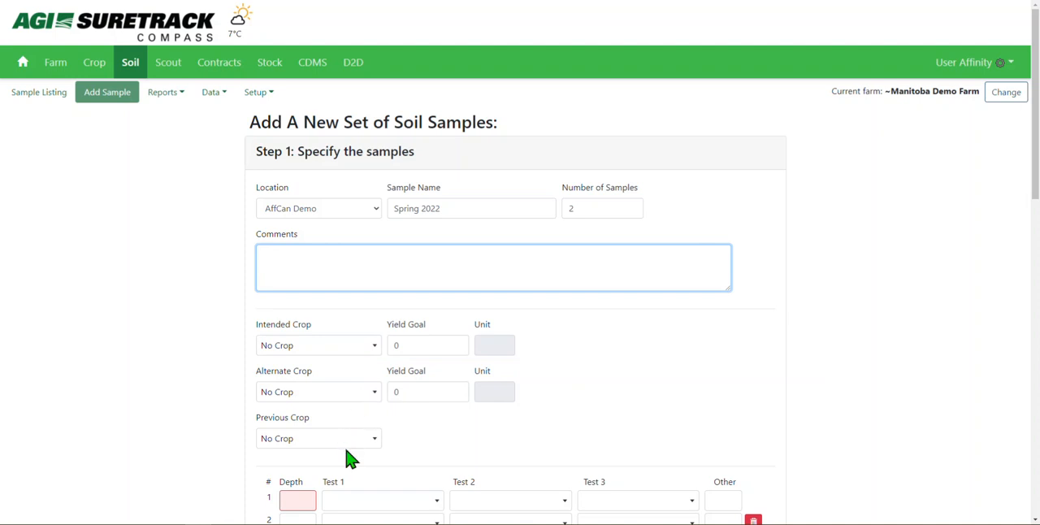
click(436, 341)
click(426, 393)
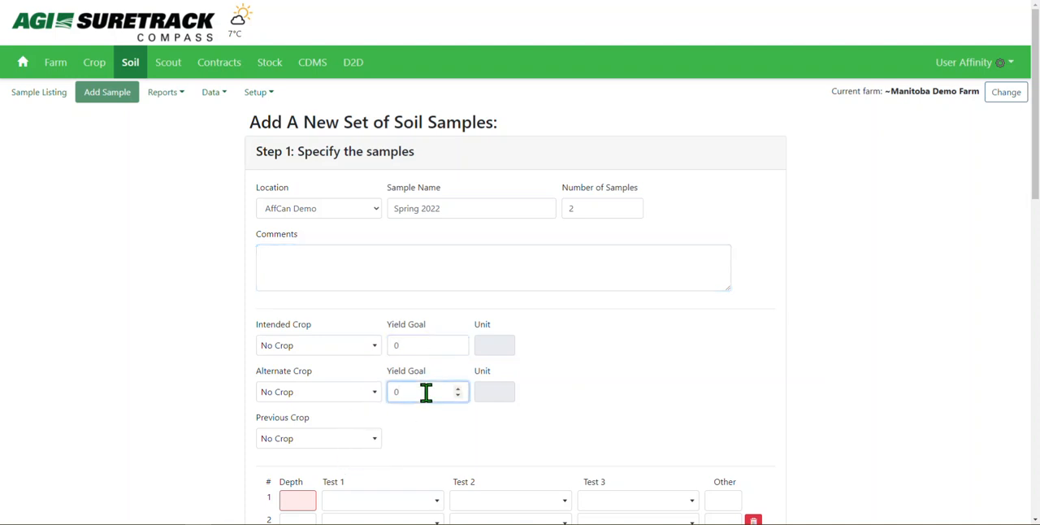
Set the first sample row to depth 0-6 with S5 as Test 1
drag(1037, 134, 1034, 220)
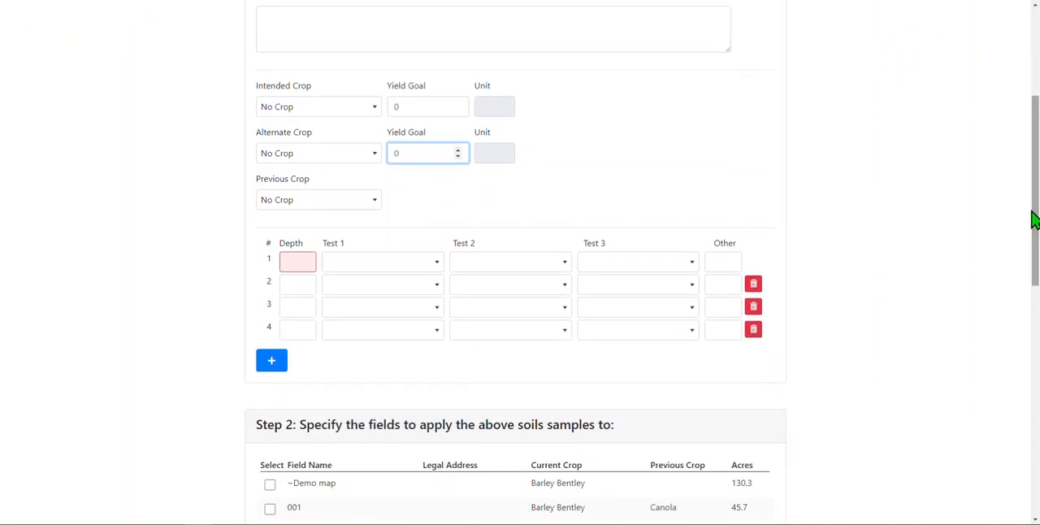
click(287, 266)
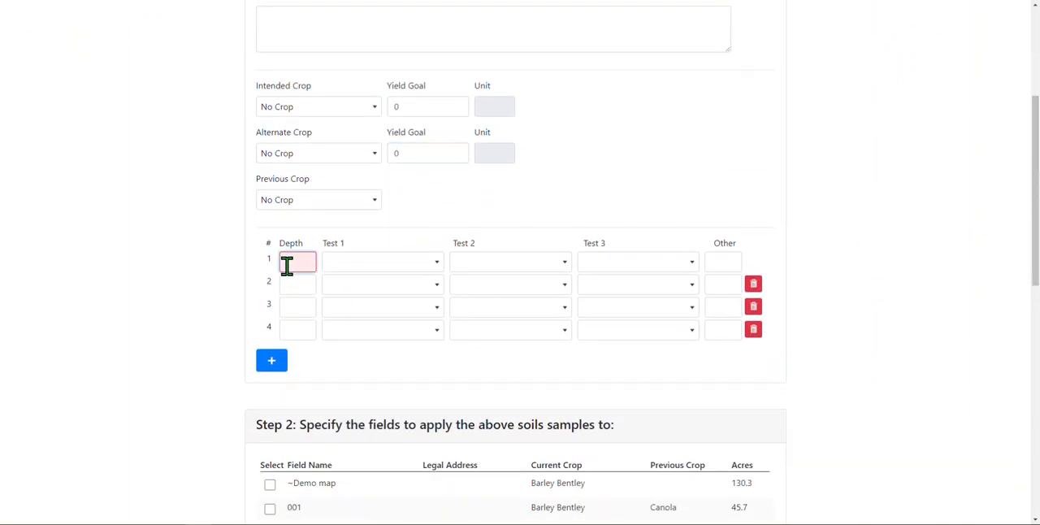
text(0-6)
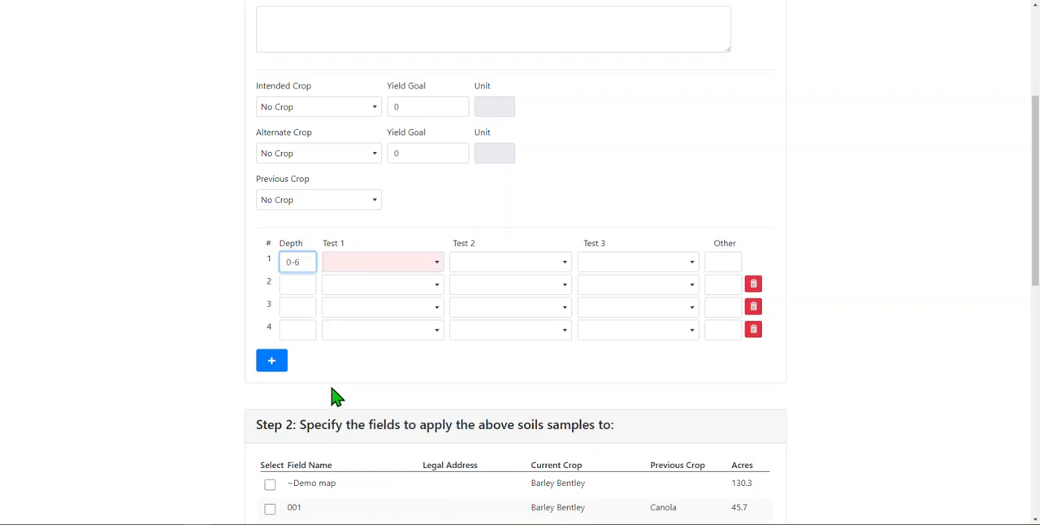
key(Tab)
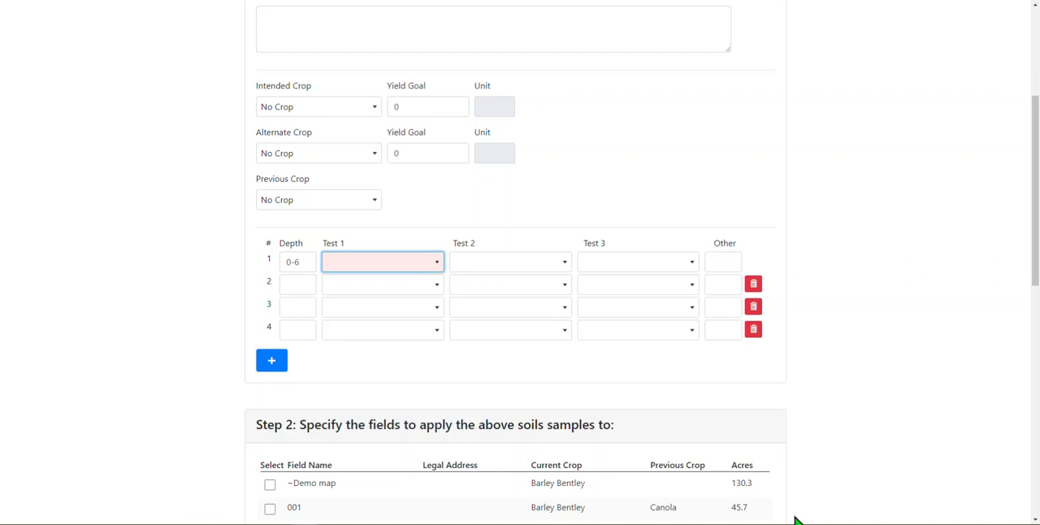
click(424, 268)
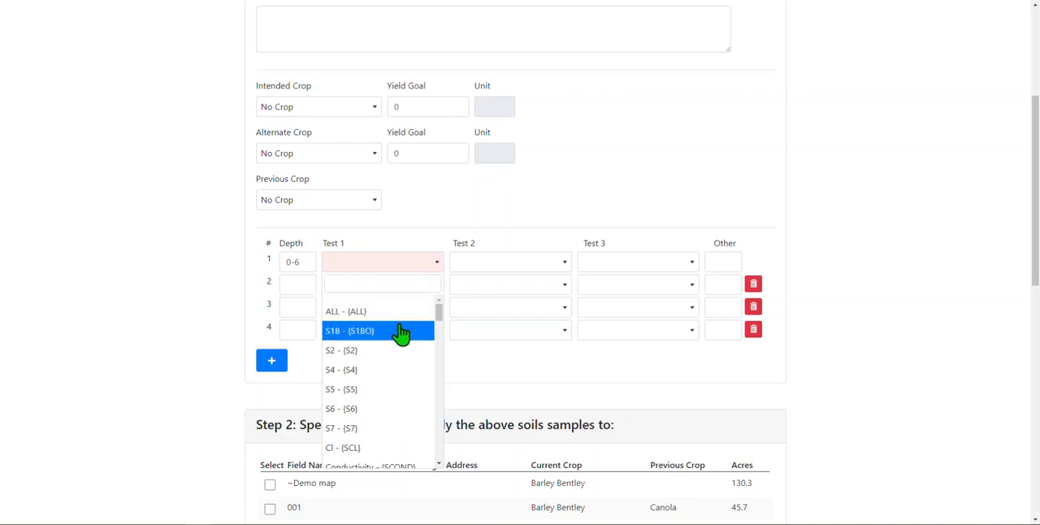
click(362, 393)
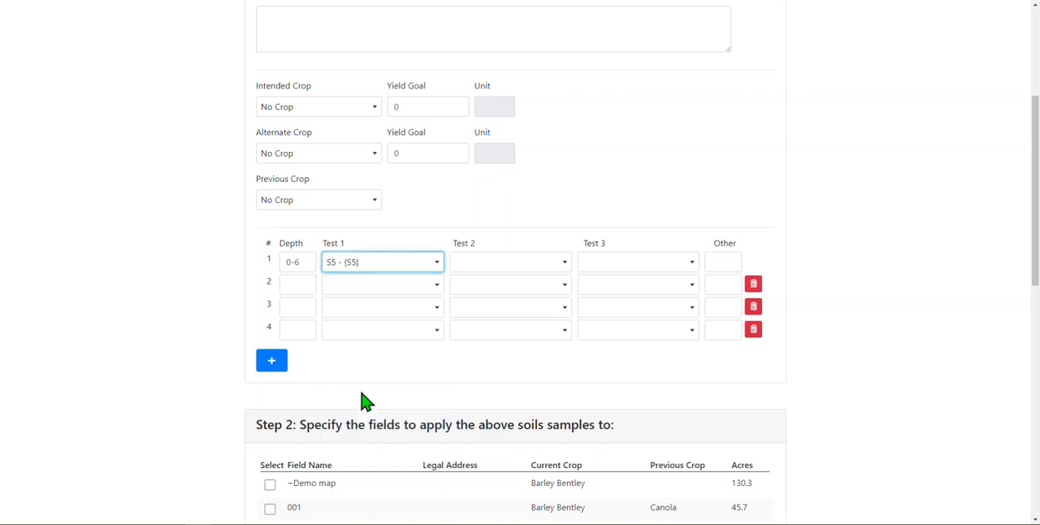
click(423, 397)
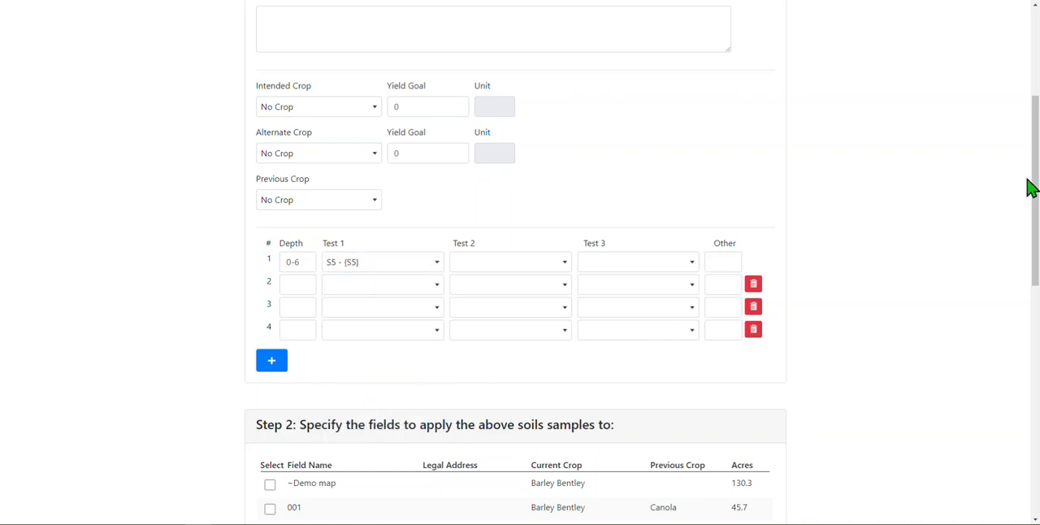
Expand the Soil Test Legend and examine which nutrients the S5 analysis covers
drag(1029, 187, 1022, 436)
click(767, 471)
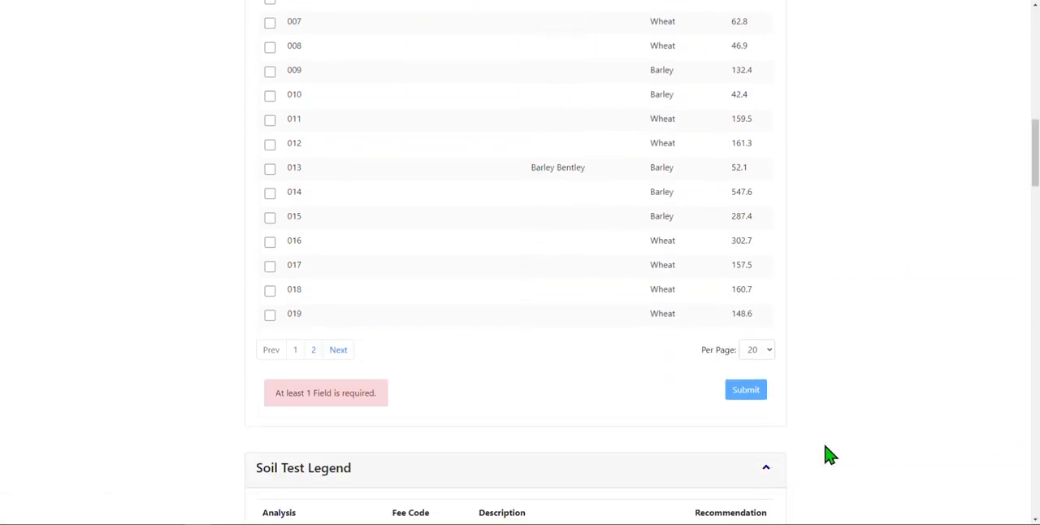
drag(1036, 174, 1031, 241)
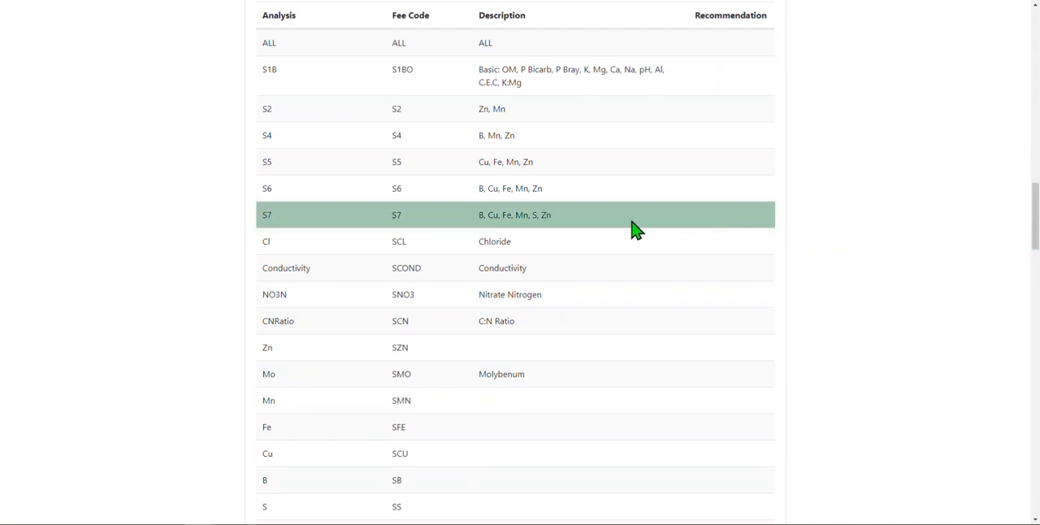
double_click(271, 161)
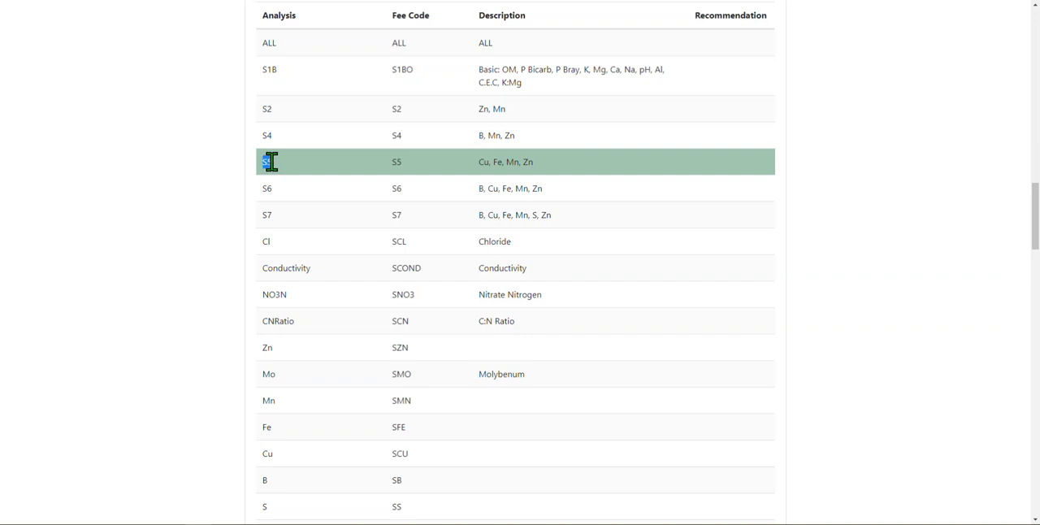
drag(289, 167, 405, 166)
drag(476, 169, 572, 177)
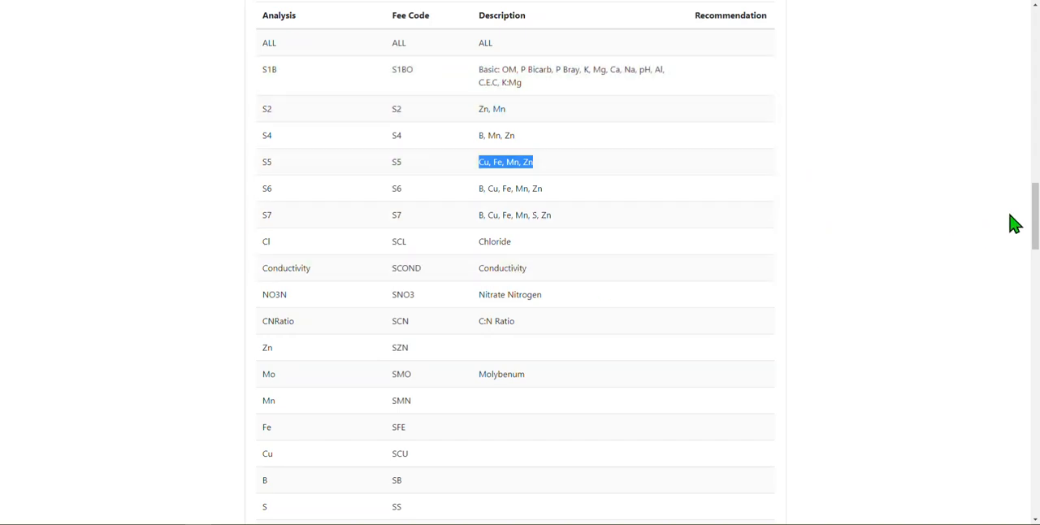
scroll(1032, 228, down, 3)
drag(1032, 231, 1034, 58)
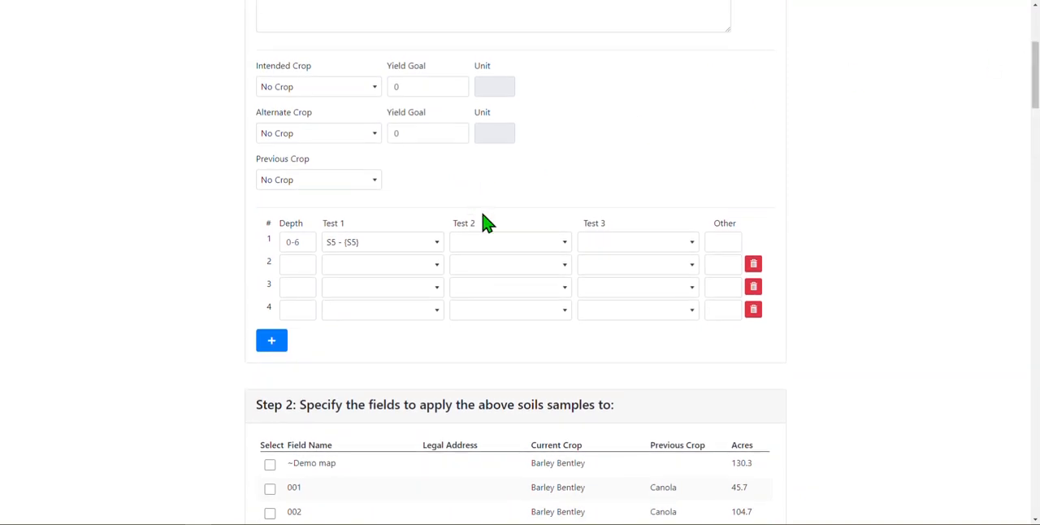
click(483, 244)
click(582, 244)
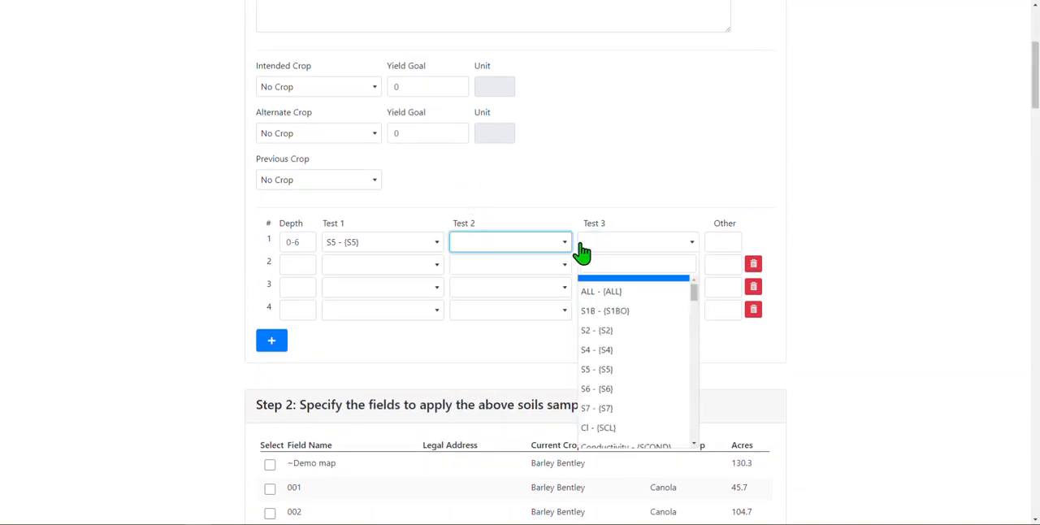
click(709, 241)
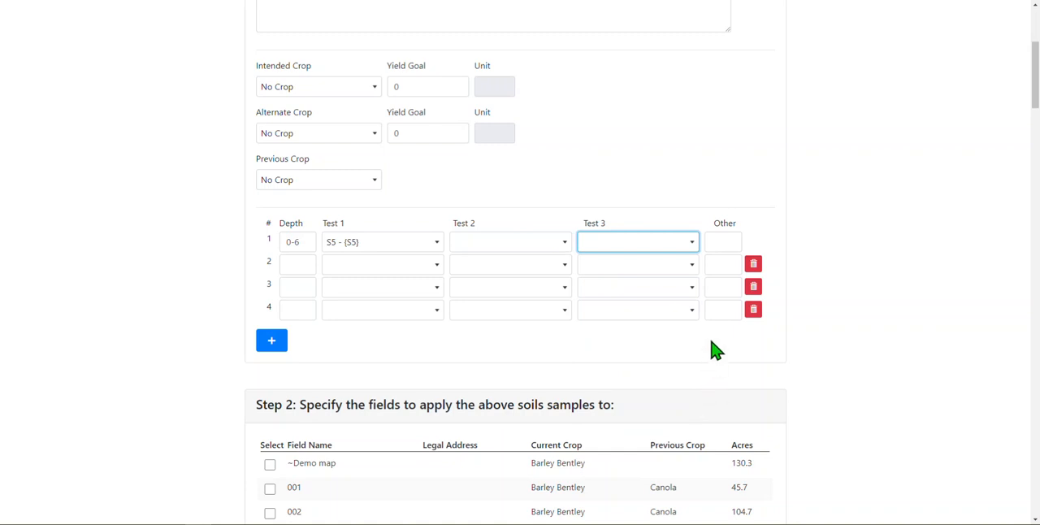
click(720, 244)
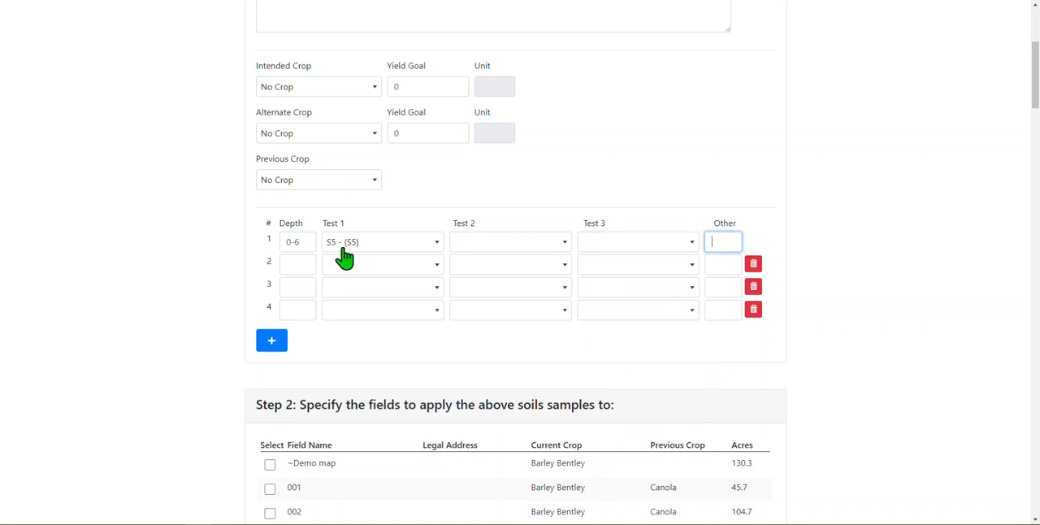
Set the second sample row to depth 6-12 with S6 as Test 1
click(297, 264)
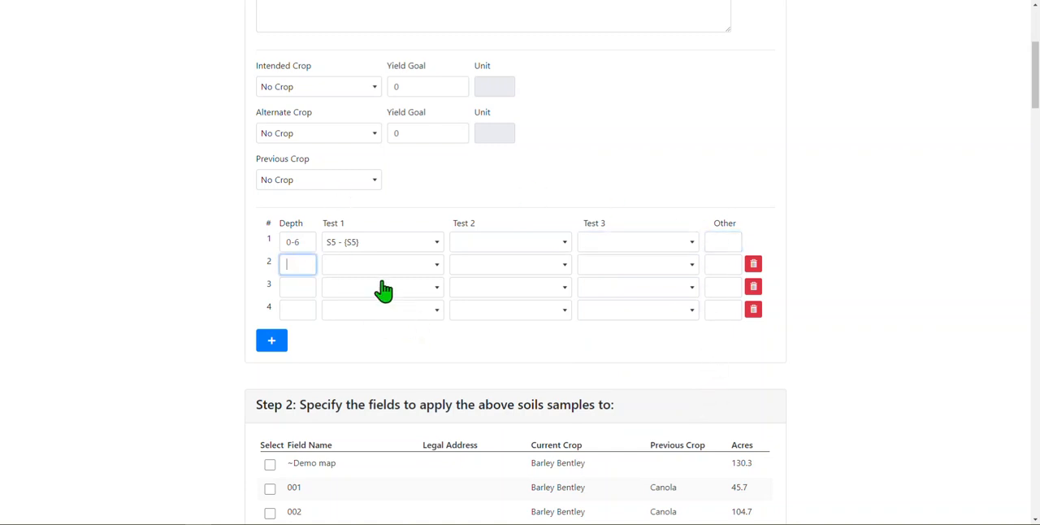
text(6-12)
key(Tab)
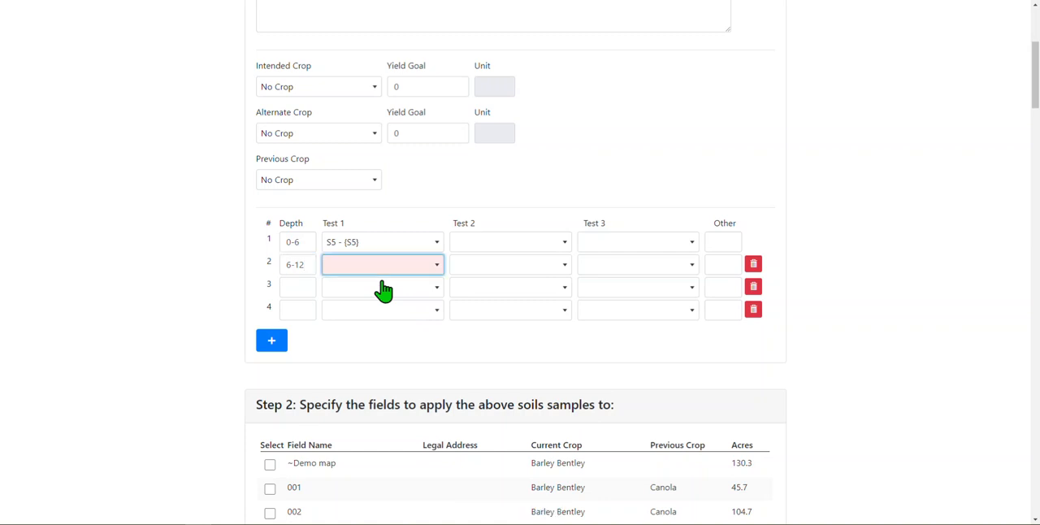
scroll(383, 290, down, 1)
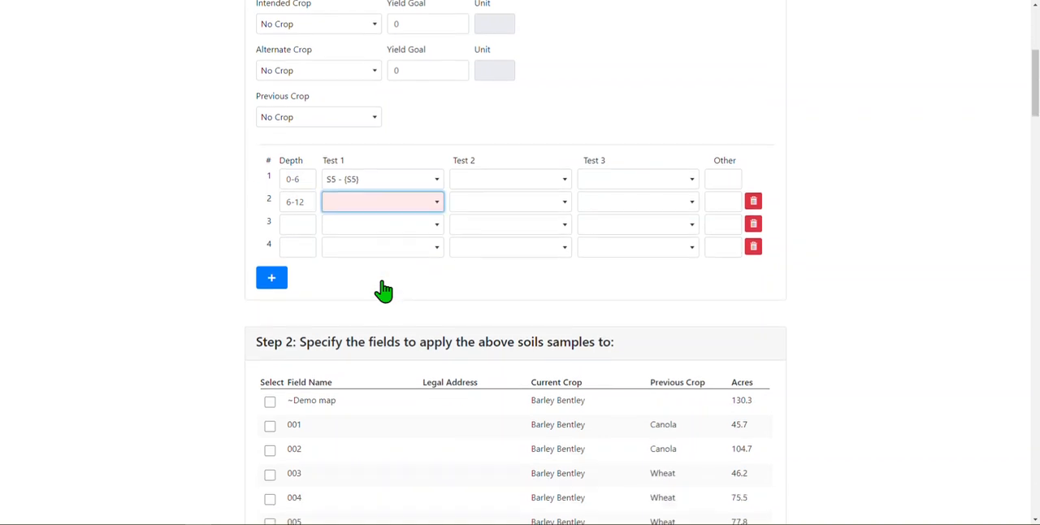
click(417, 203)
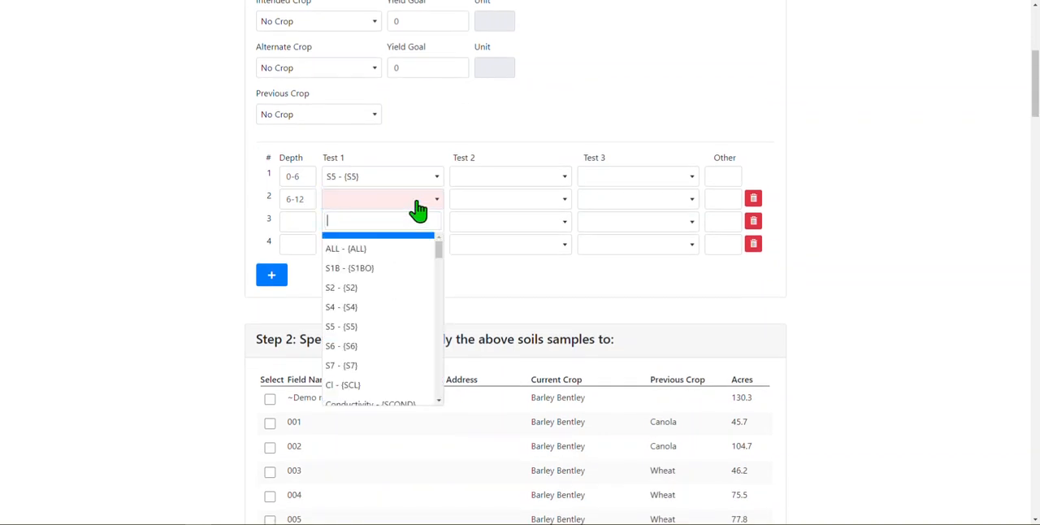
click(391, 355)
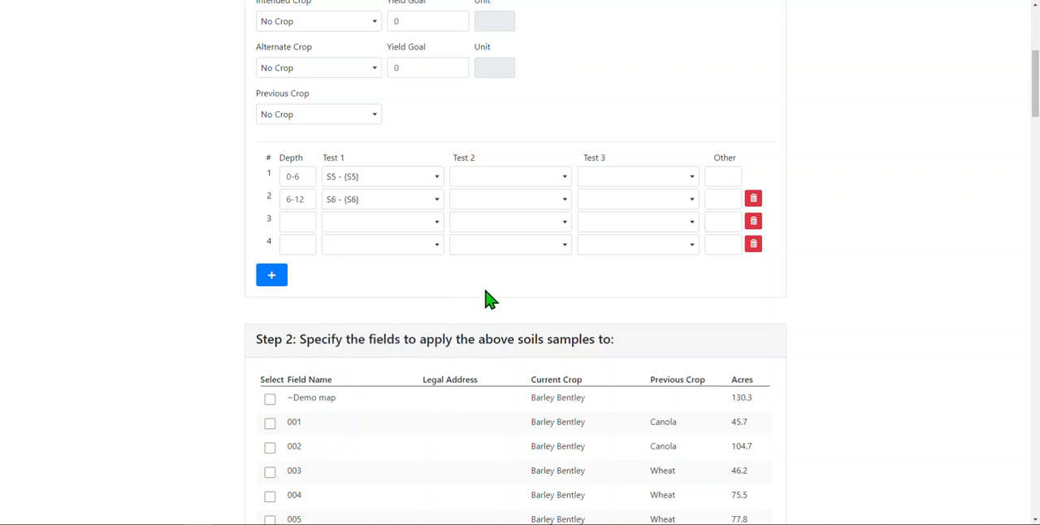
Add three extra blank depth rows below row 4 and delete them again
click(273, 279)
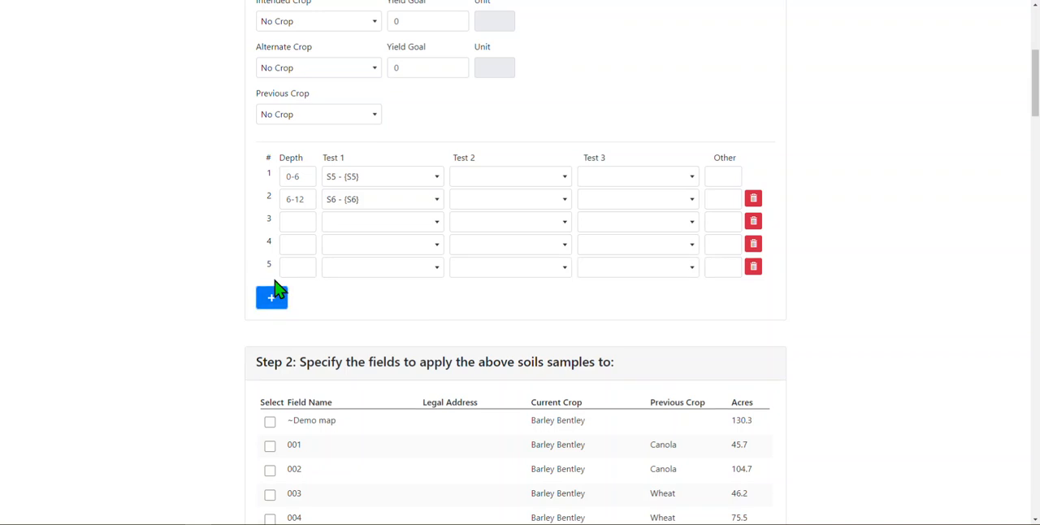
double_click(273, 298)
click(270, 323)
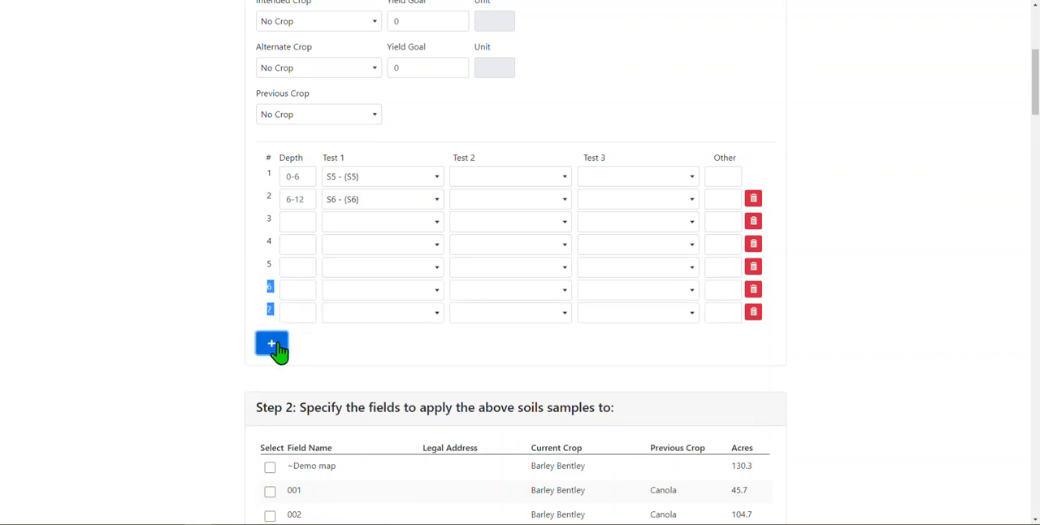
click(753, 313)
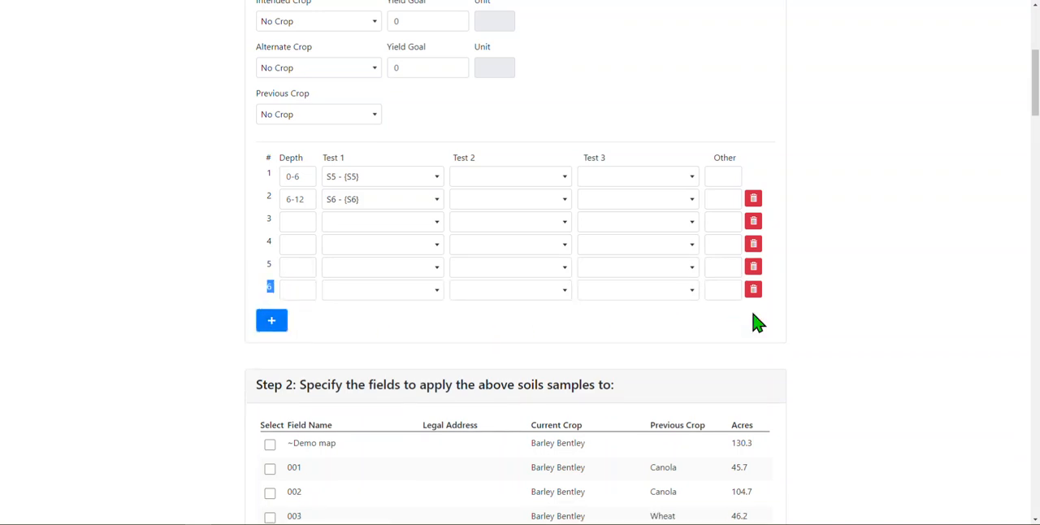
click(752, 291)
click(753, 268)
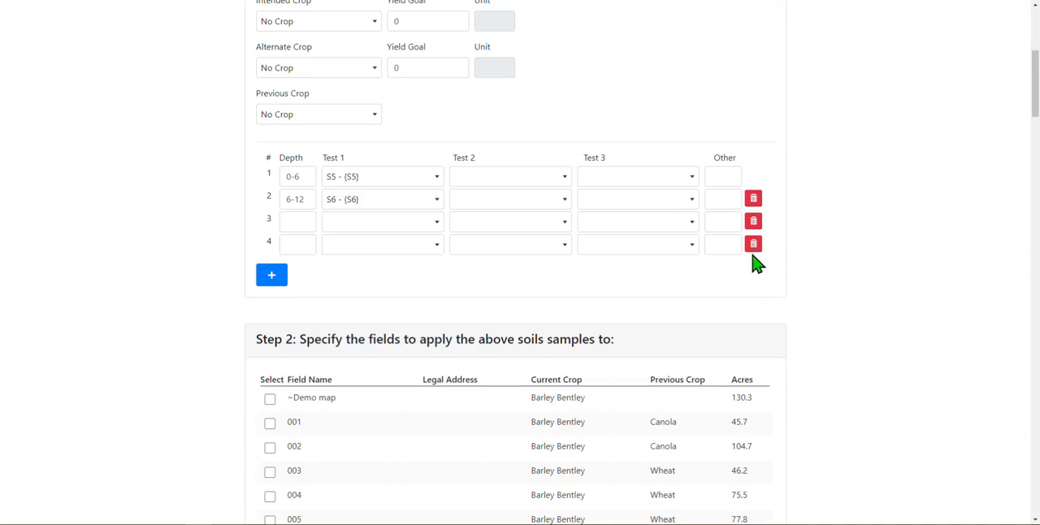
Delete the unused depth rows 3 and 4 from the sample's test list
click(754, 247)
click(755, 223)
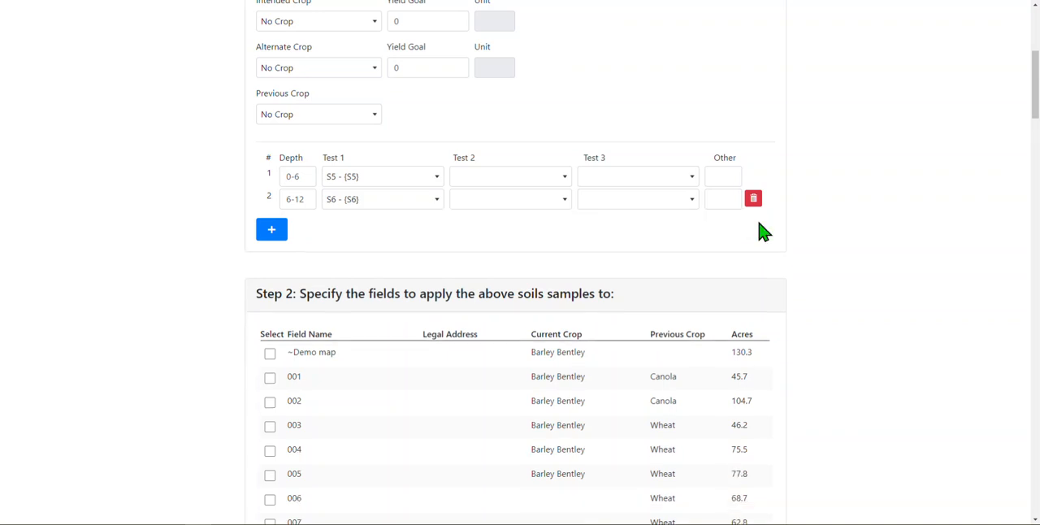
Set the number of samples in the Spring 2022 set to 2
drag(1035, 94, 1033, 122)
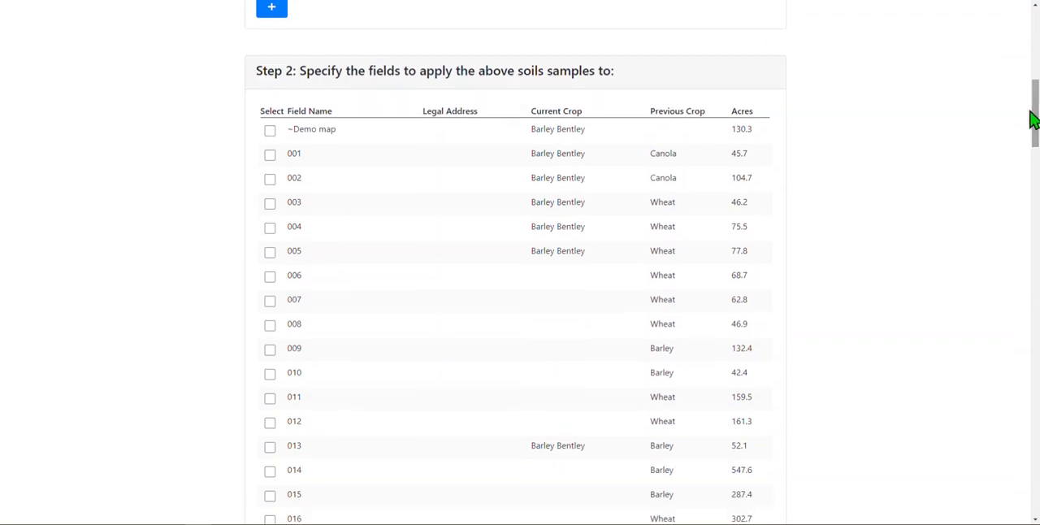
drag(256, 72, 614, 74)
click(620, 75)
drag(1035, 109, 1036, 37)
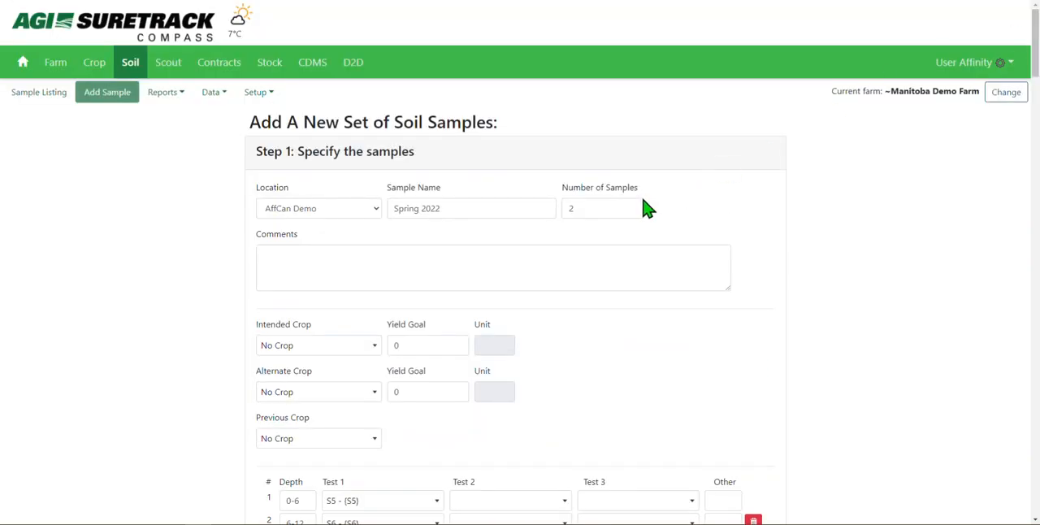
click(603, 204)
key(BackSpace)
text(4)
scroll(1036, 106, down, 3)
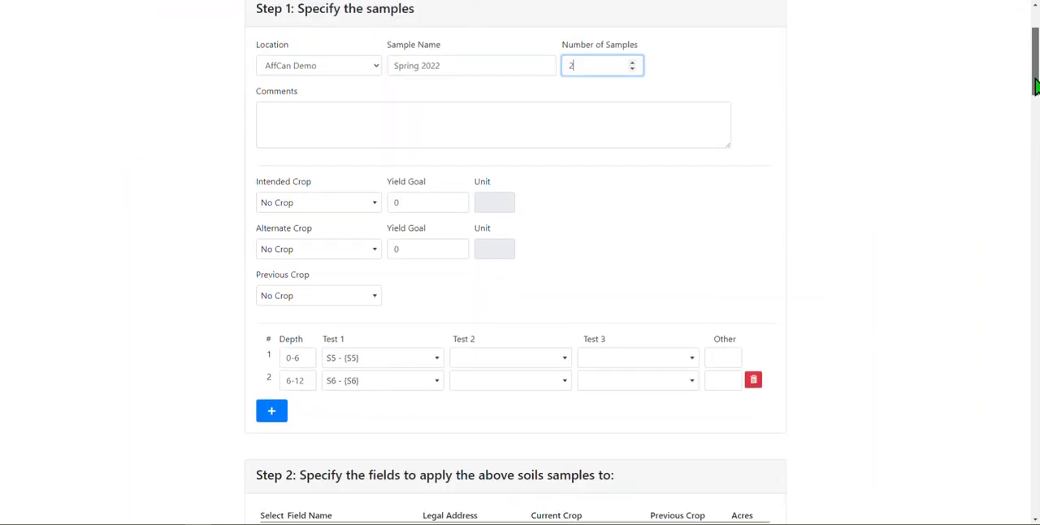
Apply the samples to fields ~Demo map, 001, 002 and 003 and save the new sample set
drag(1037, 93, 1036, 139)
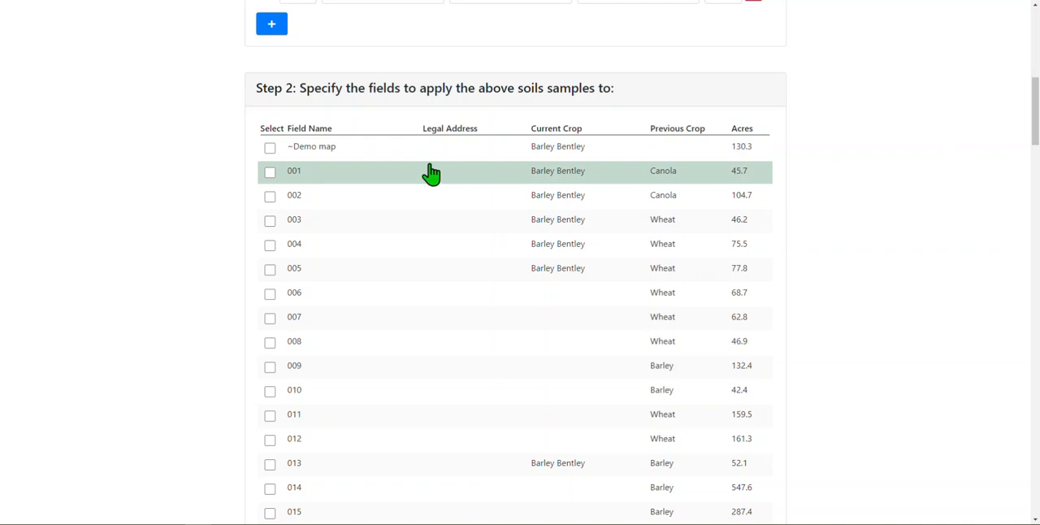
click(391, 153)
click(360, 175)
click(353, 198)
click(355, 221)
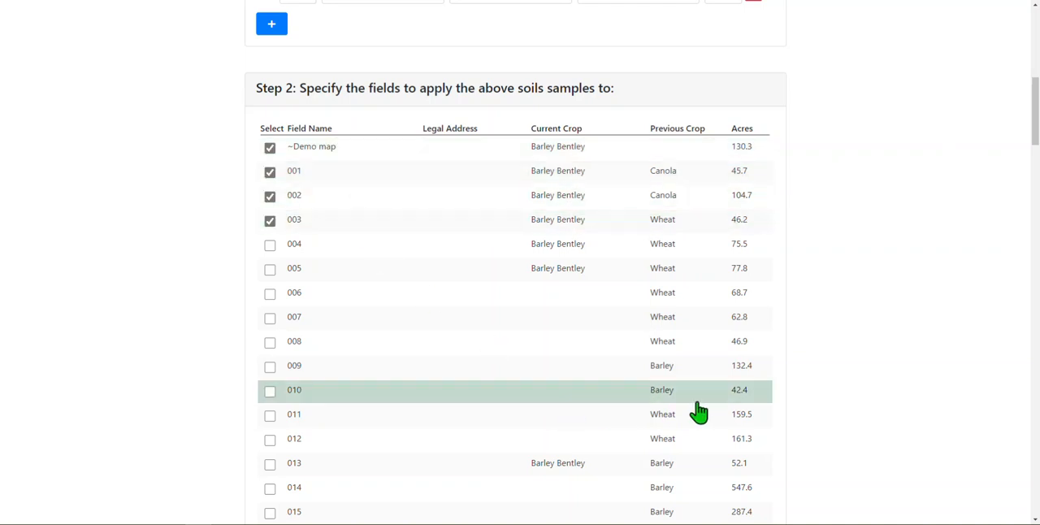
drag(1038, 120, 1038, 164)
click(755, 331)
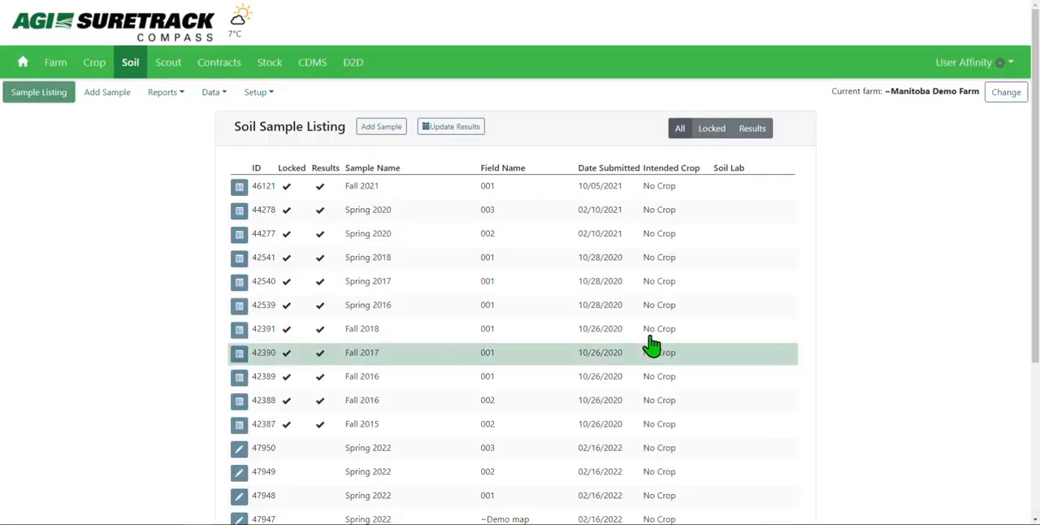
Open the new, unlocked Spring 2022 sample of field 003 from the Soil Sample Listing
drag(1036, 138, 1022, 190)
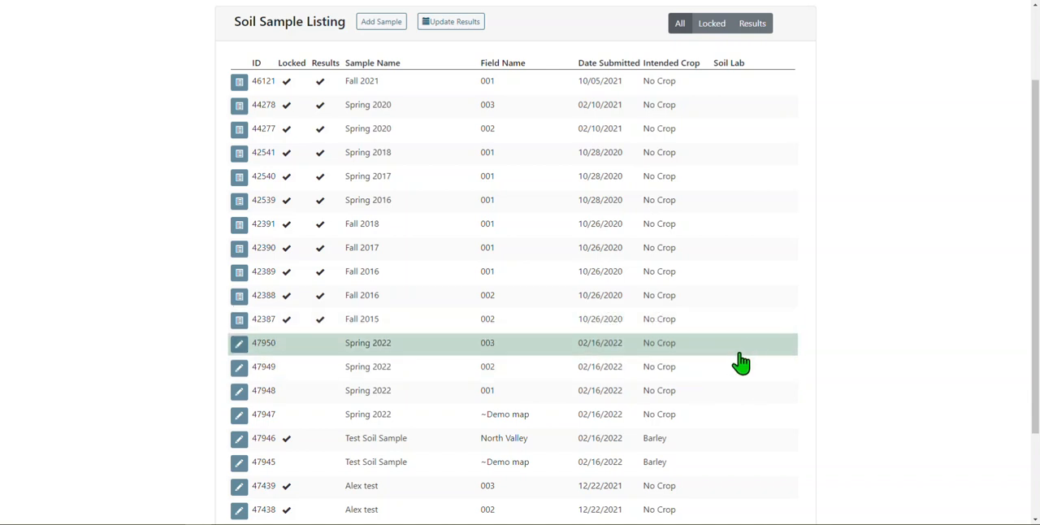
drag(746, 64, 716, 65)
click(240, 344)
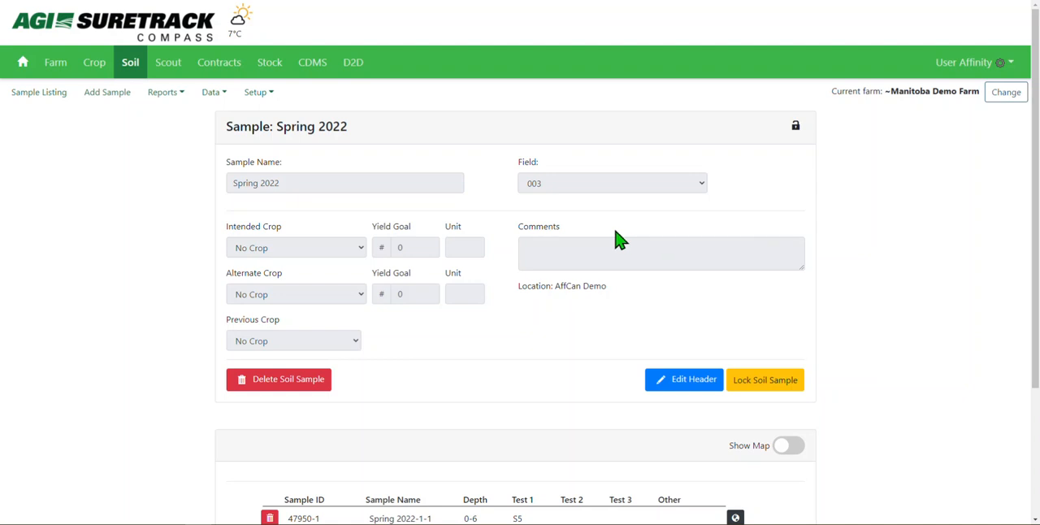
Add the comment "Change the info" to the sample's header and save the header
click(679, 389)
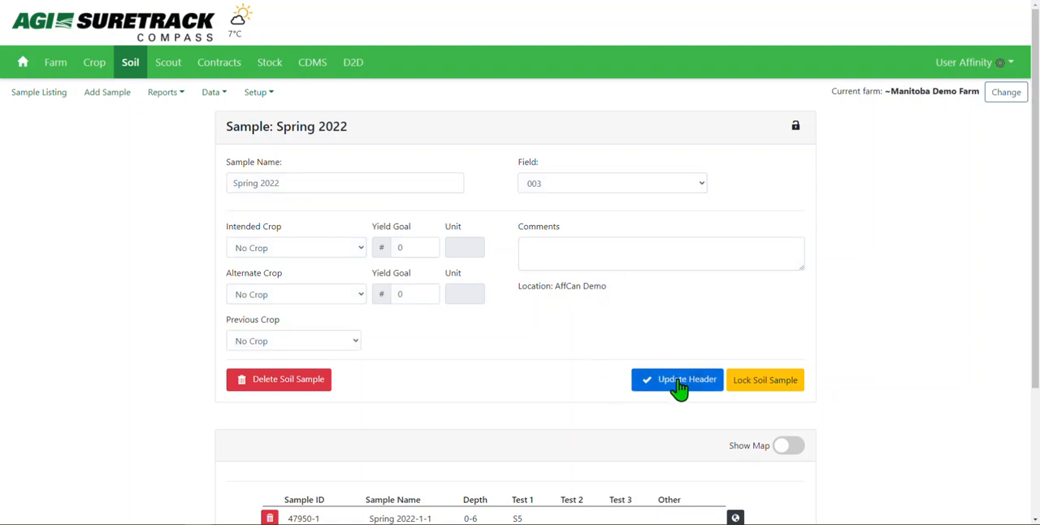
click(638, 249)
text(Change the info)
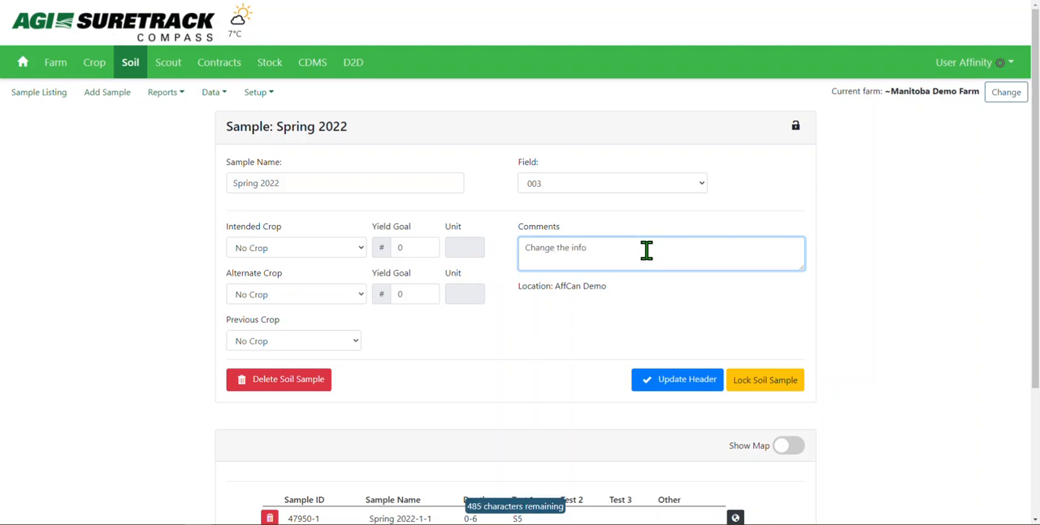
click(712, 382)
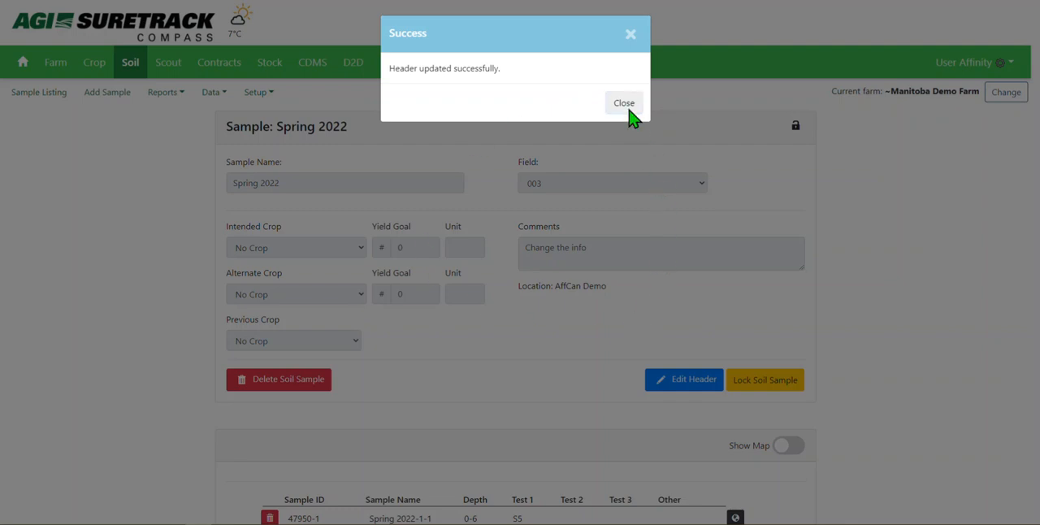
click(625, 104)
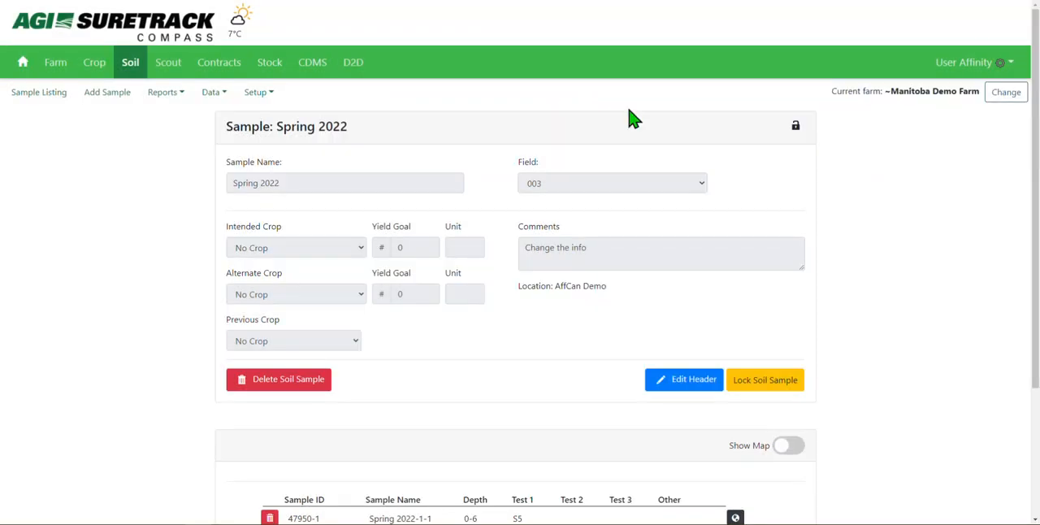
Start deleting the whole soil sample and dismiss the request without deleting it
click(298, 385)
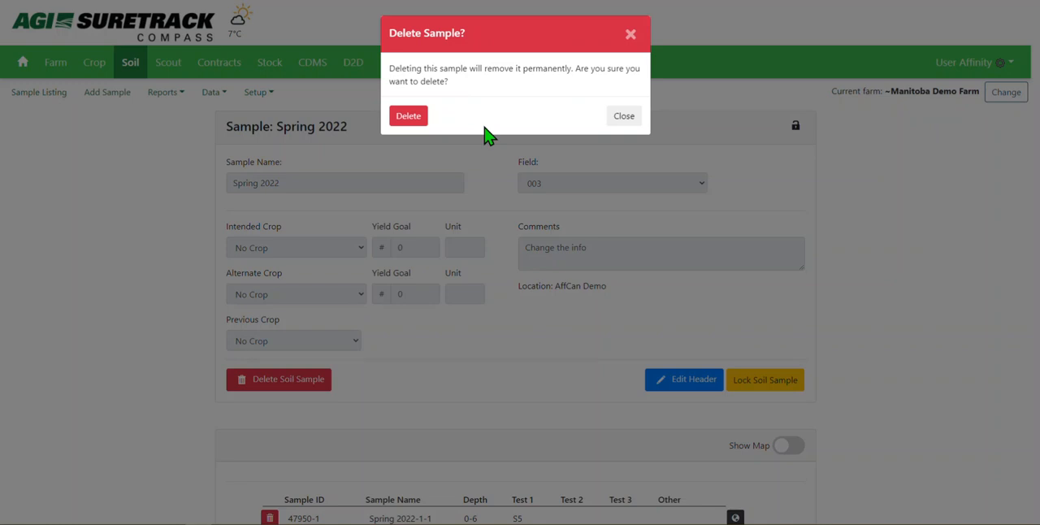
click(622, 117)
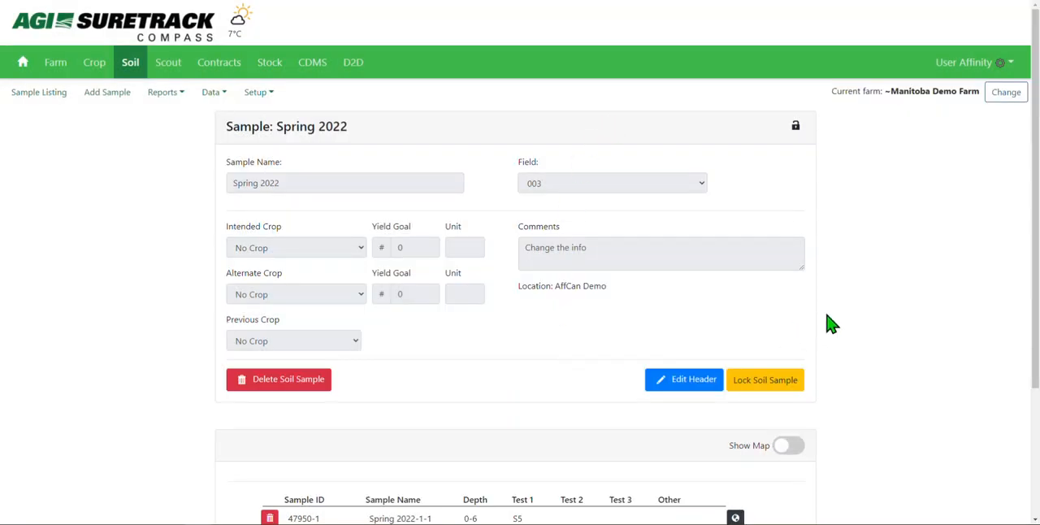
Show the field map and geotag sample Spring 2022-1-1 with a pin in the southeast part of field 003
drag(1032, 194, 1033, 291)
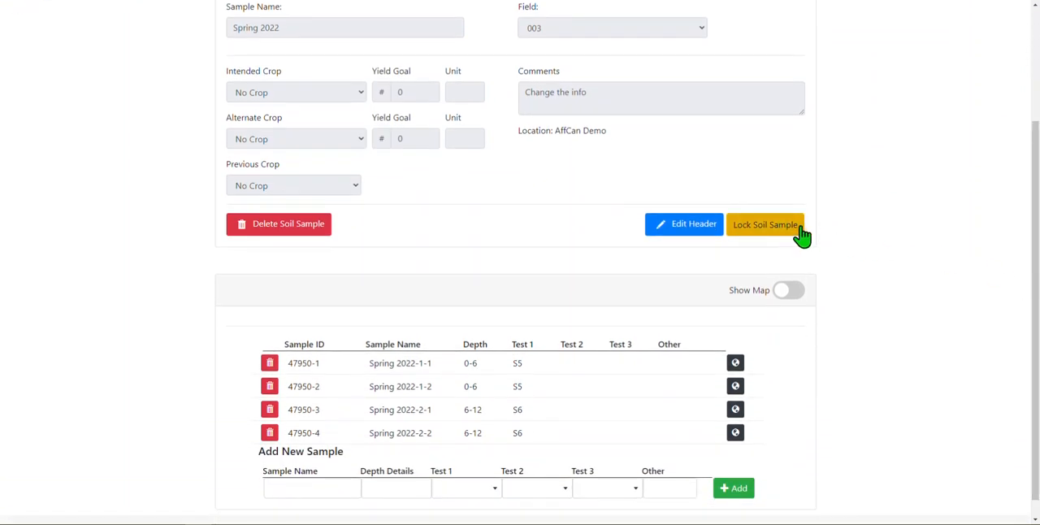
click(790, 292)
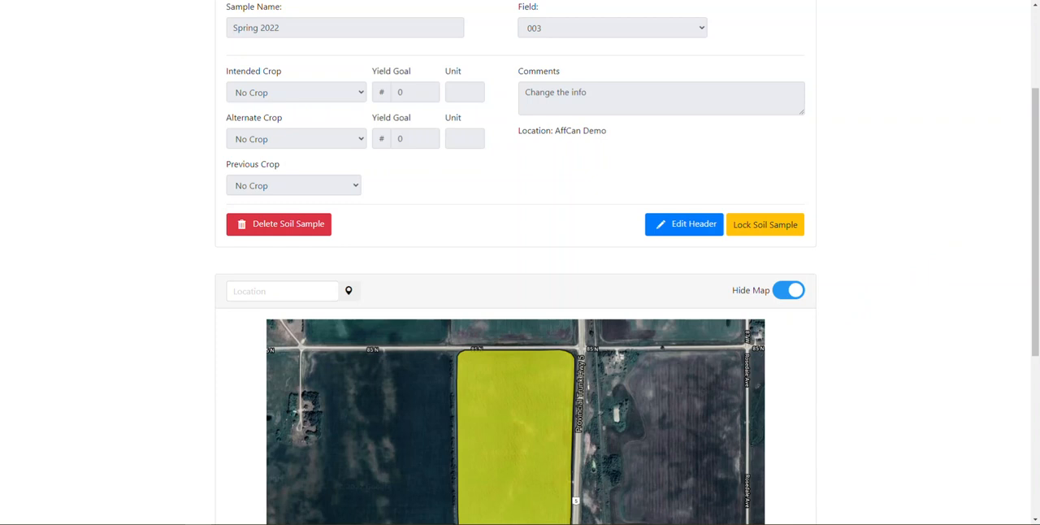
drag(1032, 134, 1038, 275)
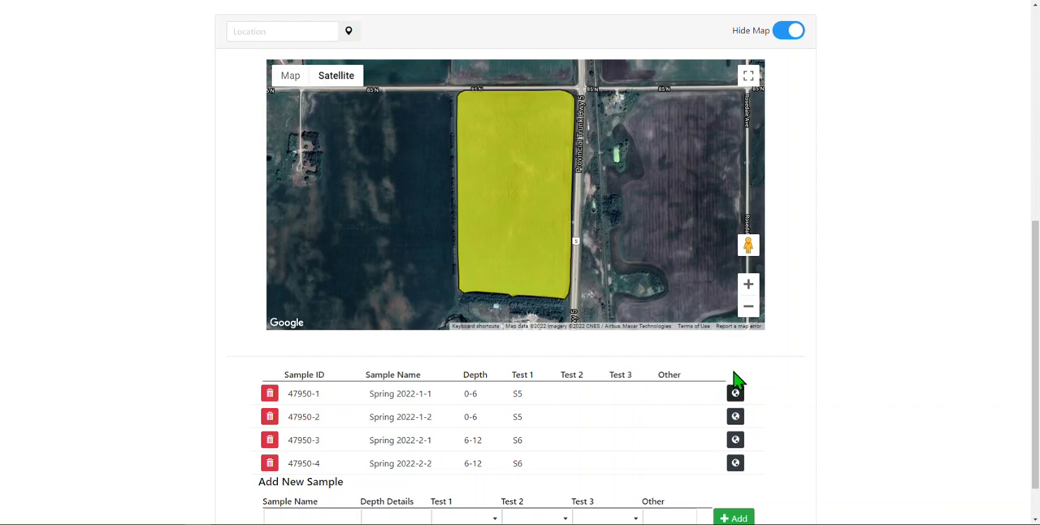
click(551, 271)
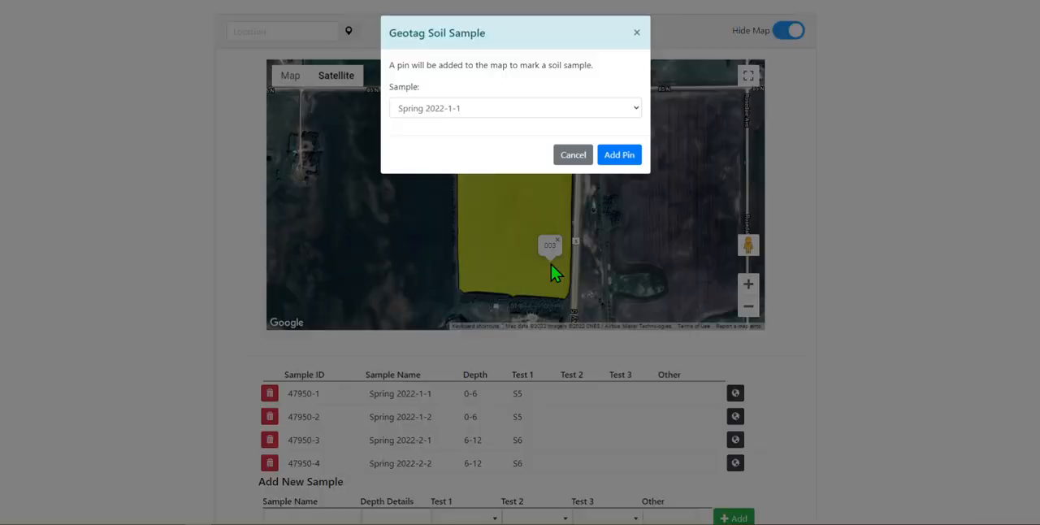
click(616, 155)
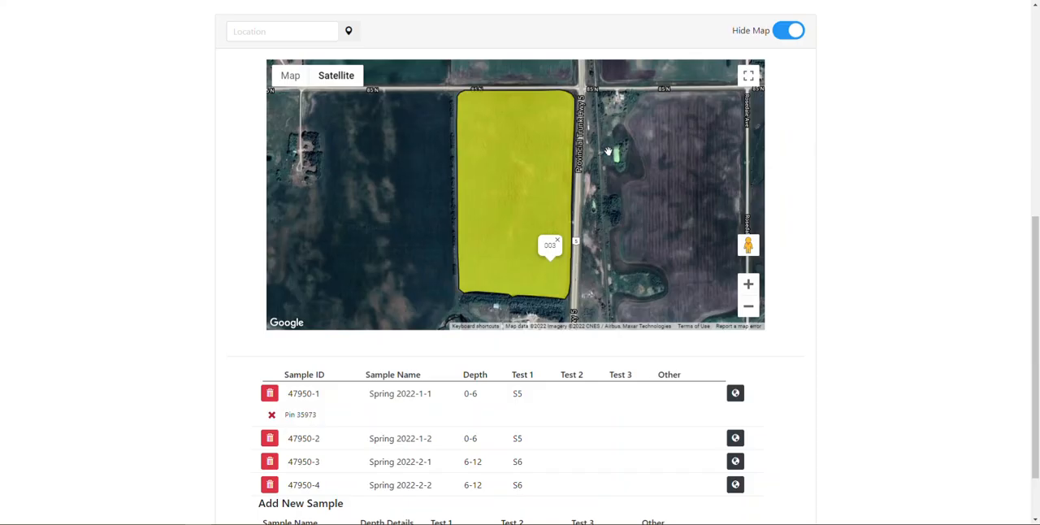
Examine the new pin's details on the map, including its ID, sample name, depth, test and coordinates
double_click(301, 416)
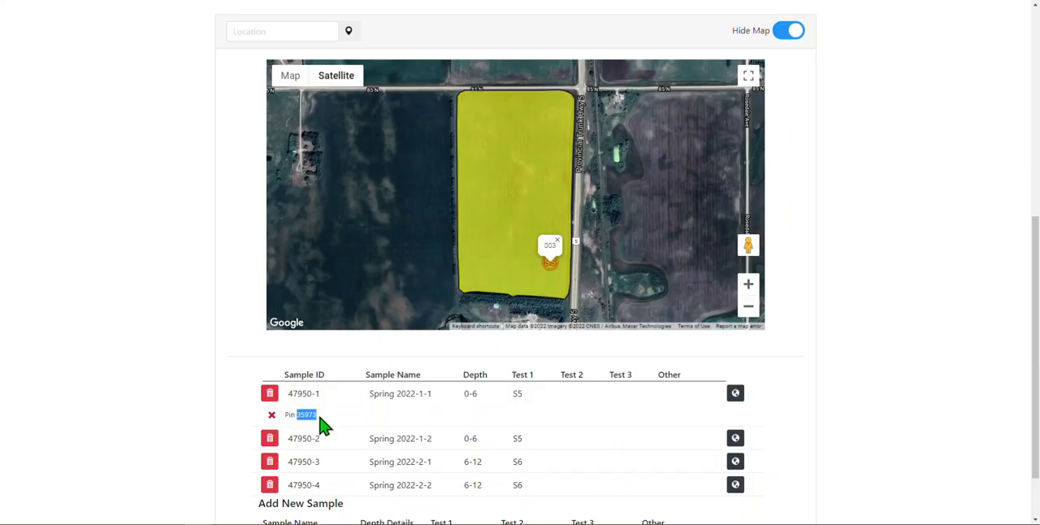
click(551, 271)
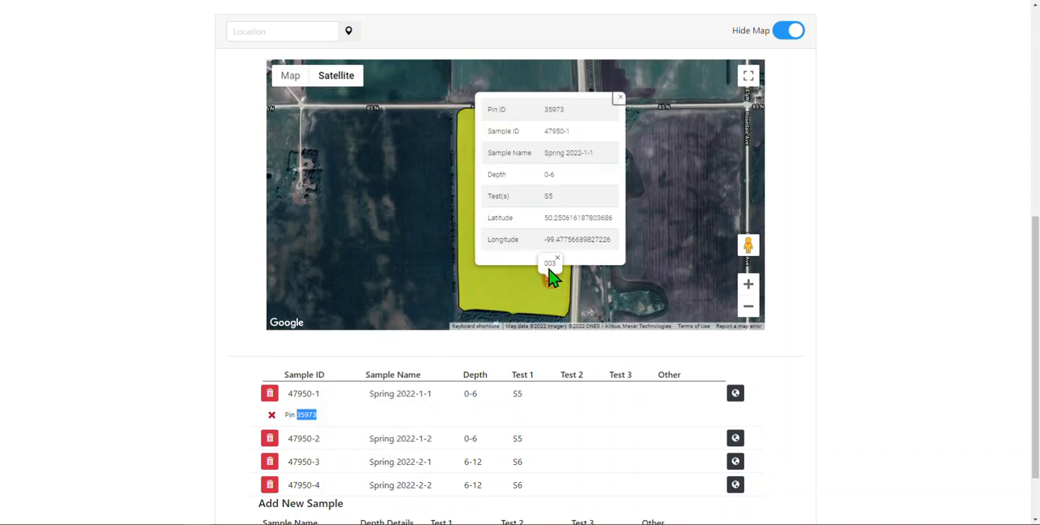
double_click(555, 110)
double_click(309, 415)
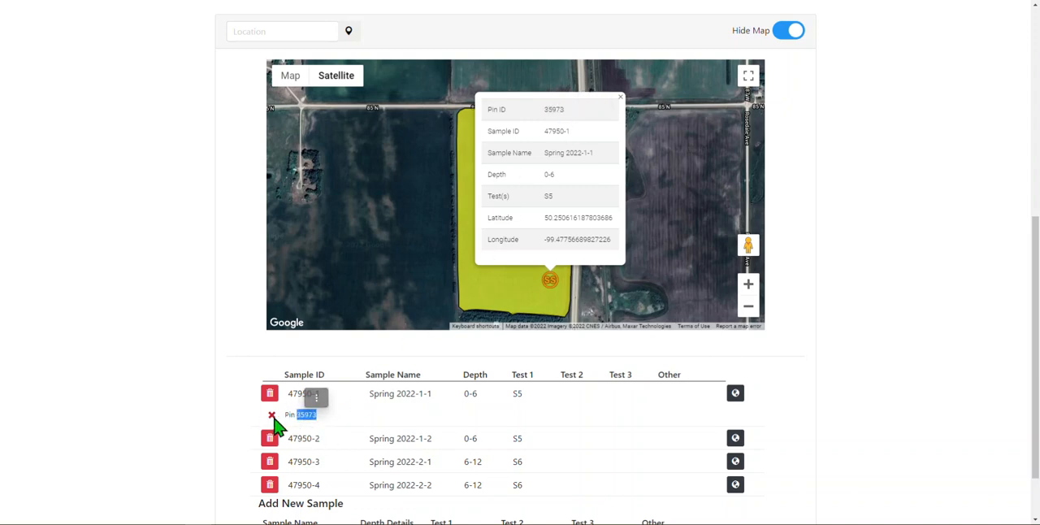
drag(541, 131, 618, 225)
click(553, 185)
click(575, 241)
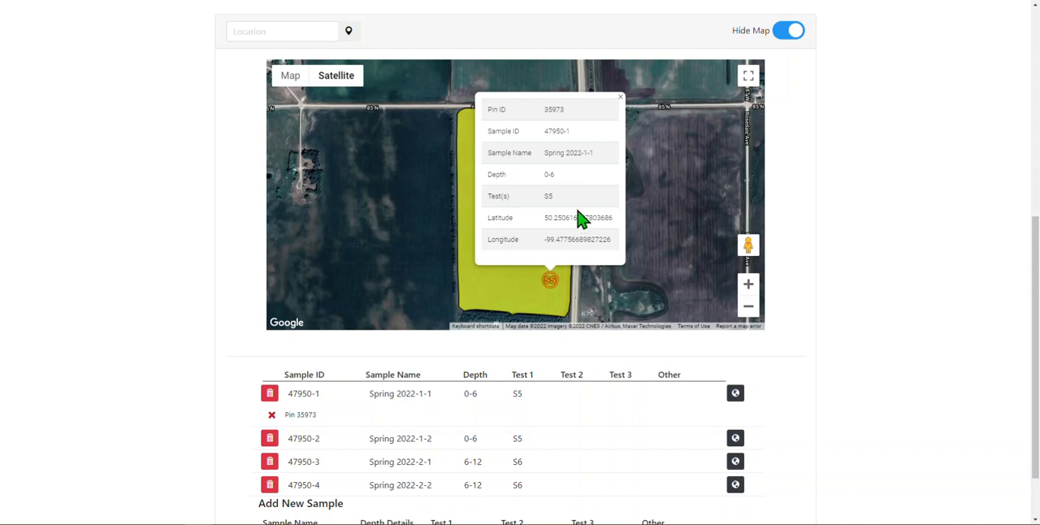
click(620, 98)
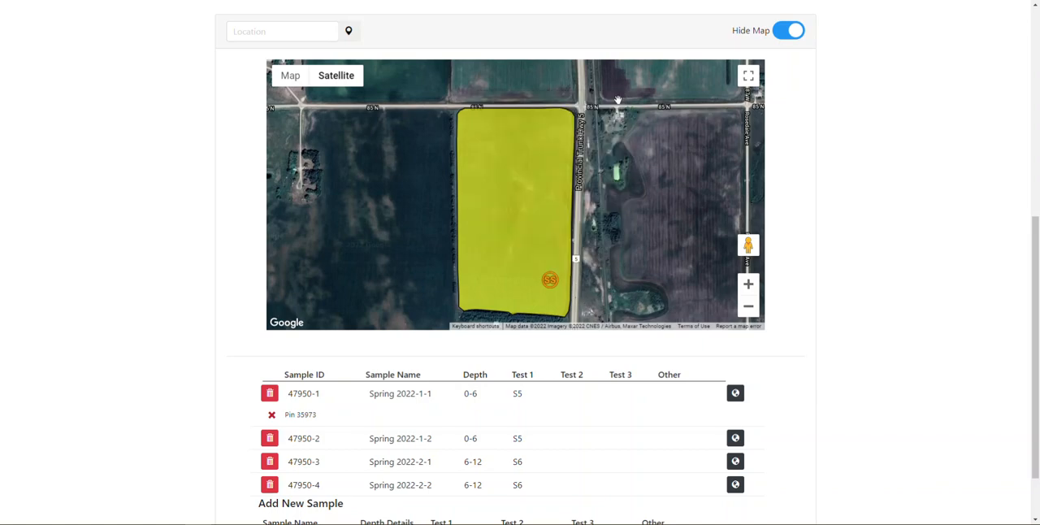
Geotag sample Spring 2022-1-2 with a pin in the southwest part of field 003 and hide the map
click(495, 273)
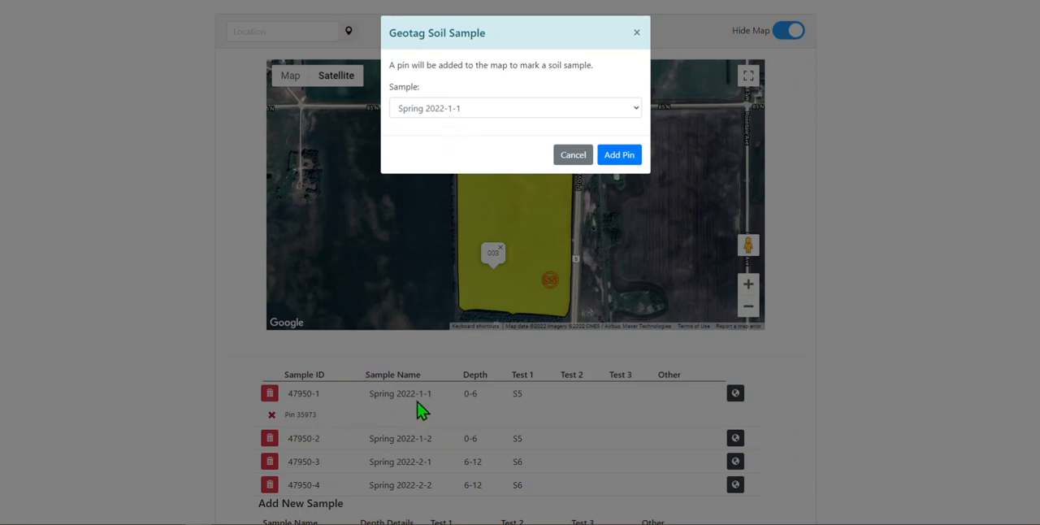
click(514, 115)
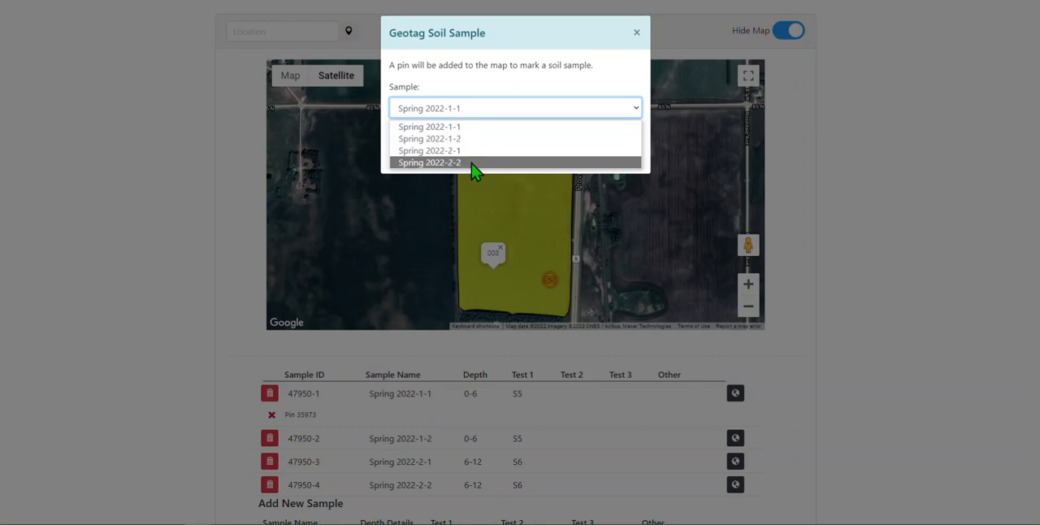
click(510, 139)
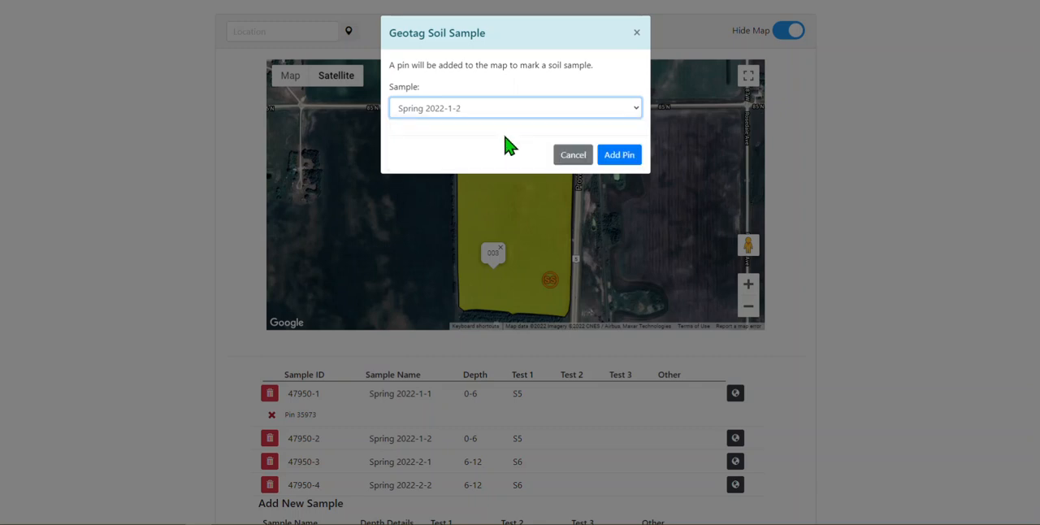
click(623, 154)
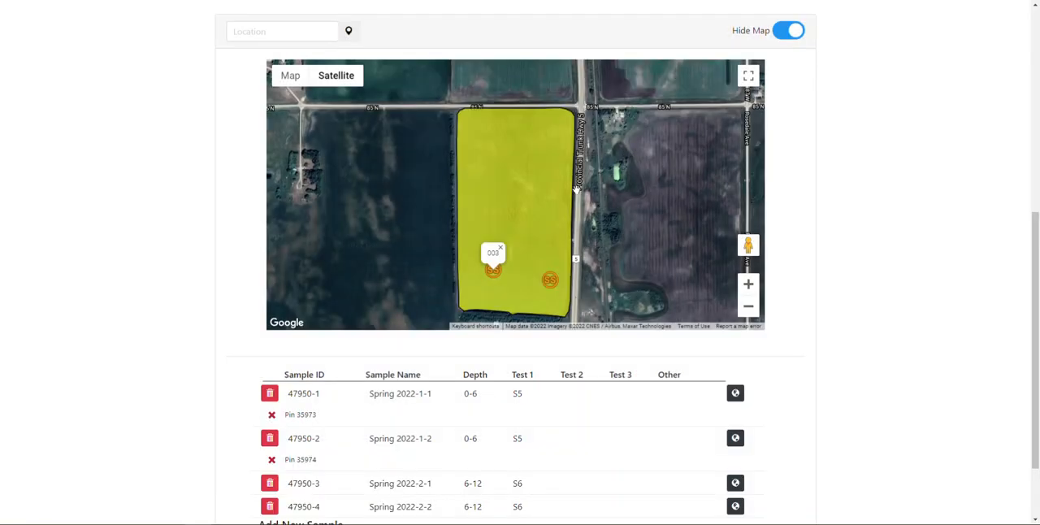
click(499, 248)
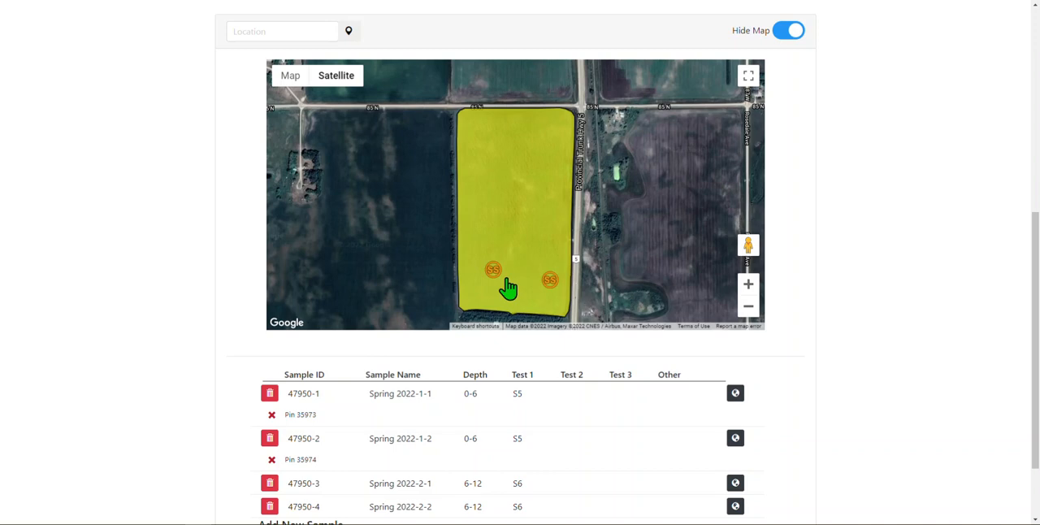
click(793, 33)
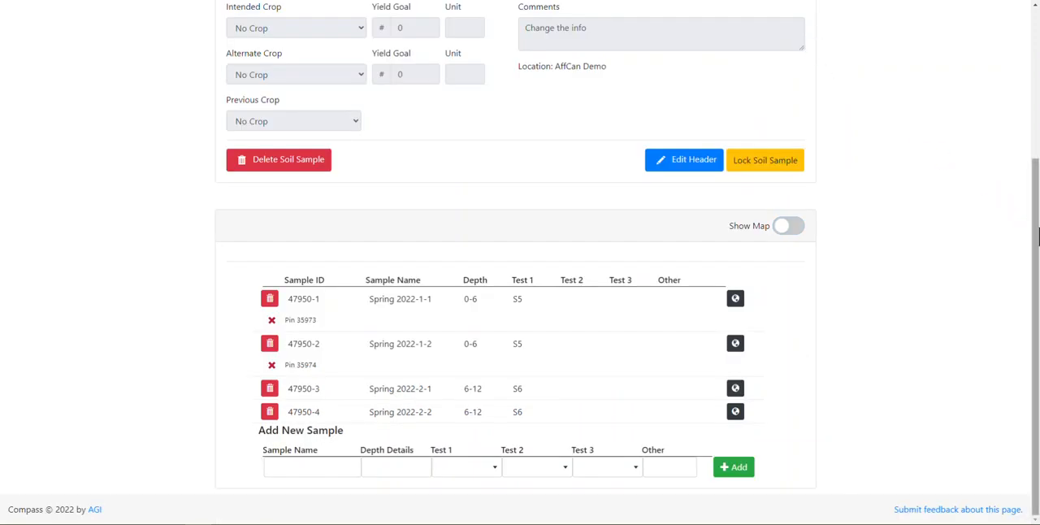
Open the Soil Label report and select the four Spring 2022 samples dated 02/16/2022 for the label printout
drag(1034, 248, 1037, 89)
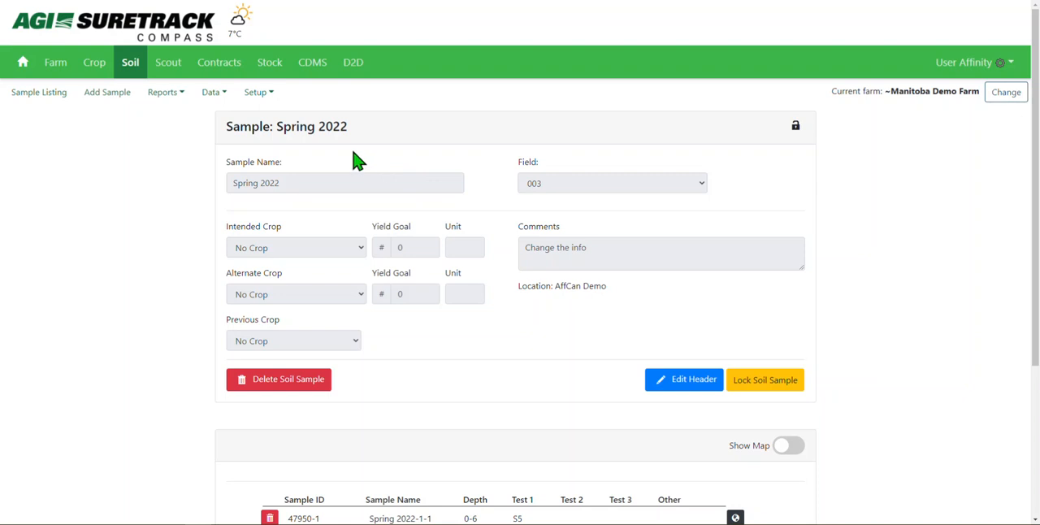
click(167, 92)
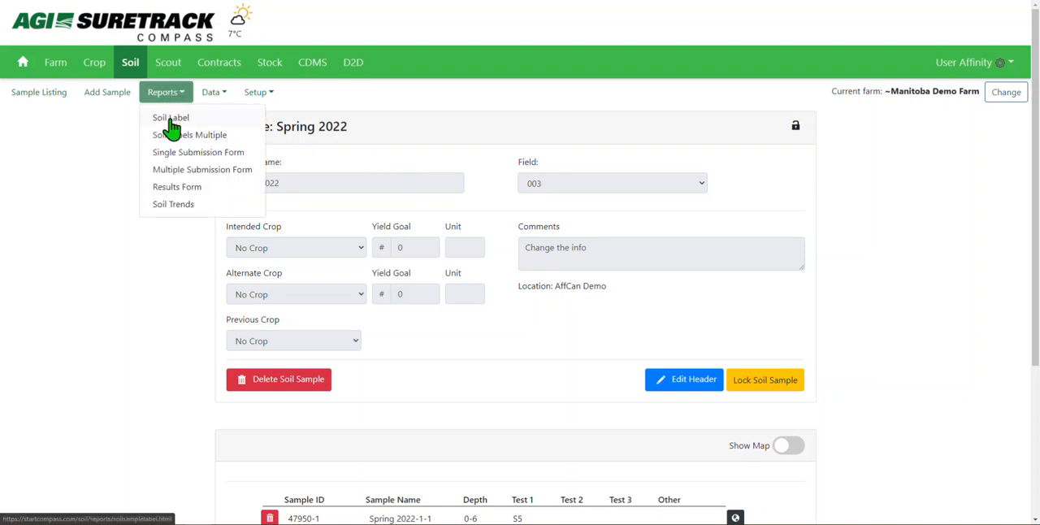
click(171, 124)
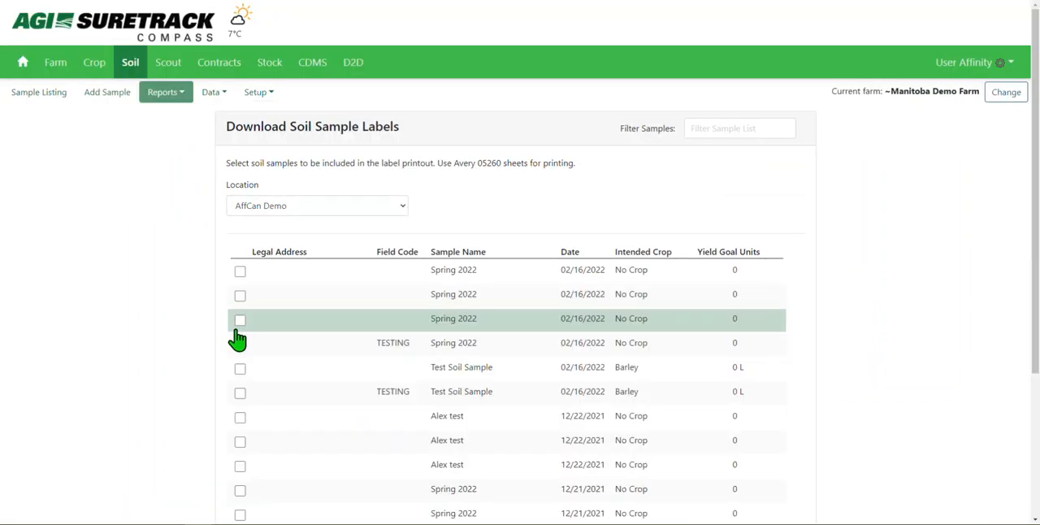
click(242, 274)
click(240, 296)
click(241, 321)
click(241, 345)
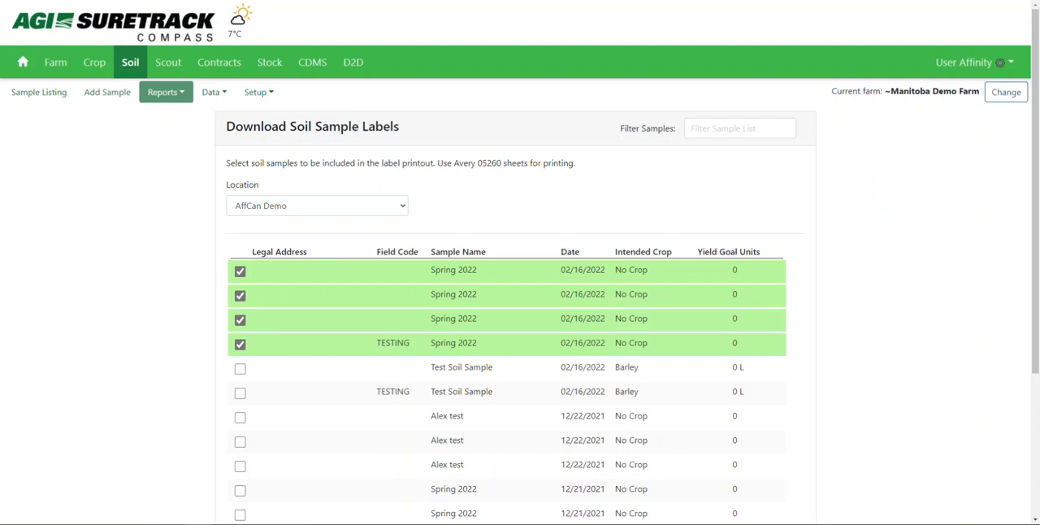
Generate the soil labels for the four selected Spring 2022 samples and open the downloaded label PDF
drag(577, 164, 436, 166)
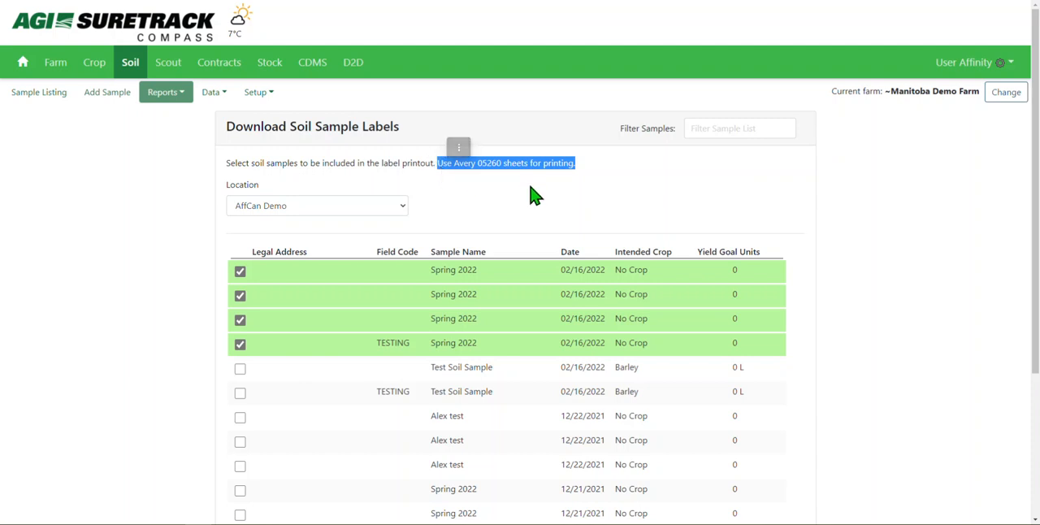
drag(1036, 156, 1037, 301)
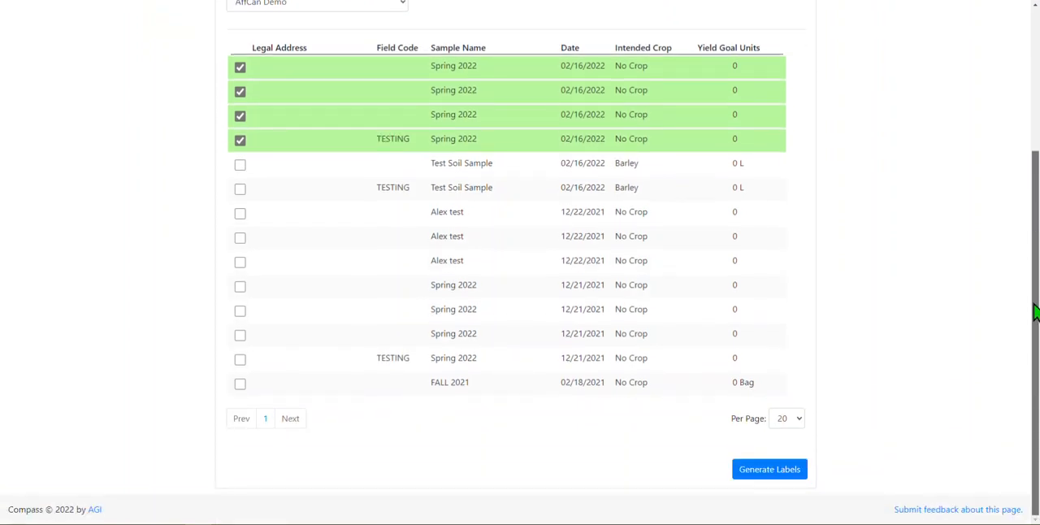
click(778, 469)
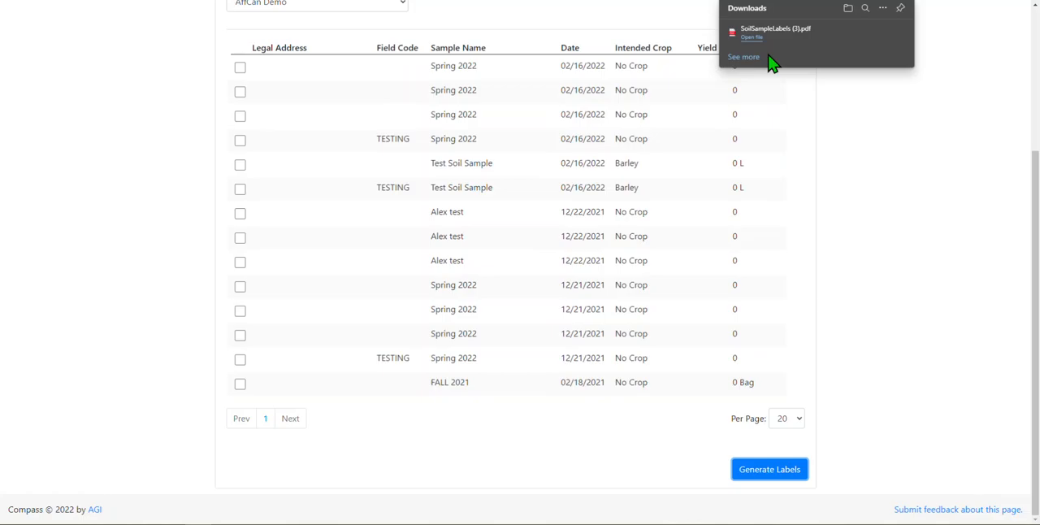
click(753, 36)
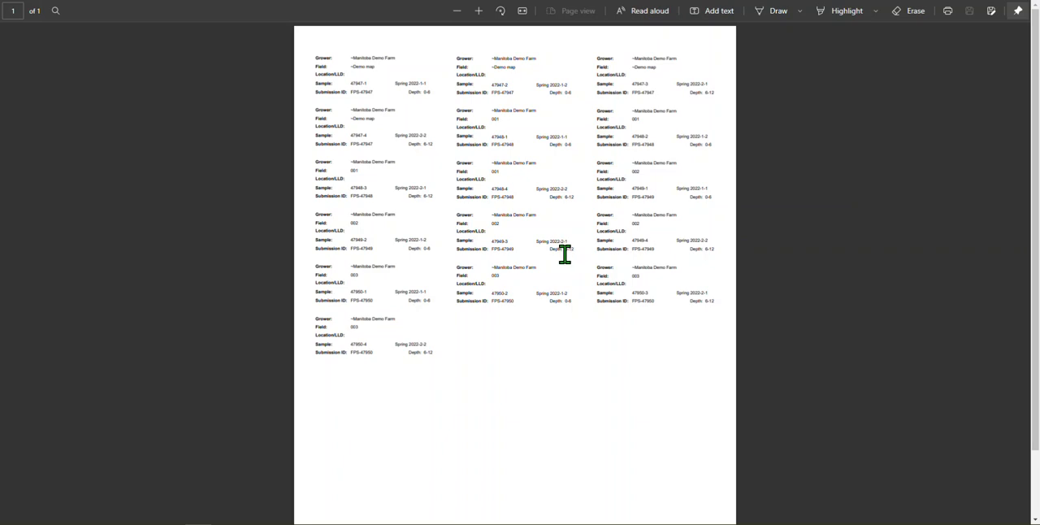
Examine the grower, field, sample and submission ID details on the first printed label, and close the PDF
click(482, 13)
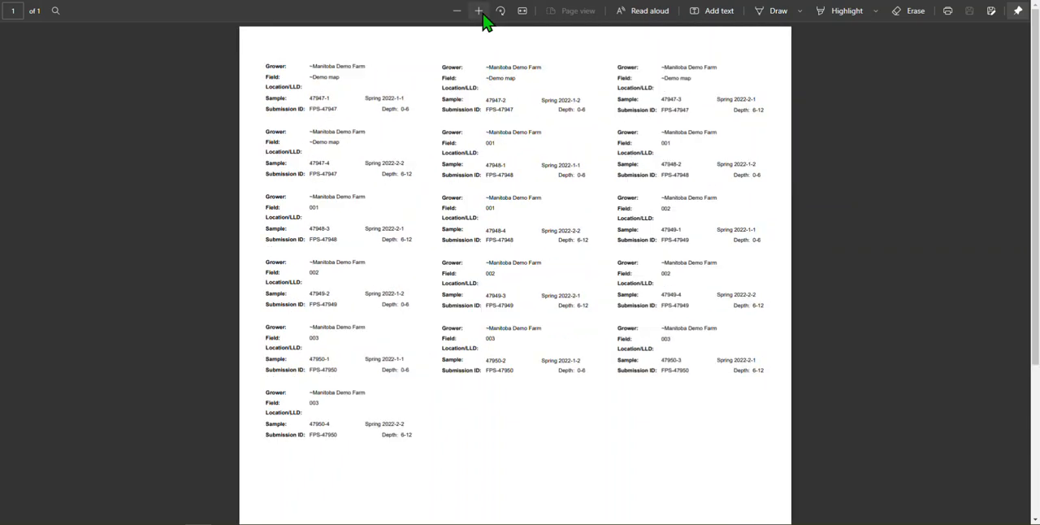
click(481, 13)
click(481, 13)
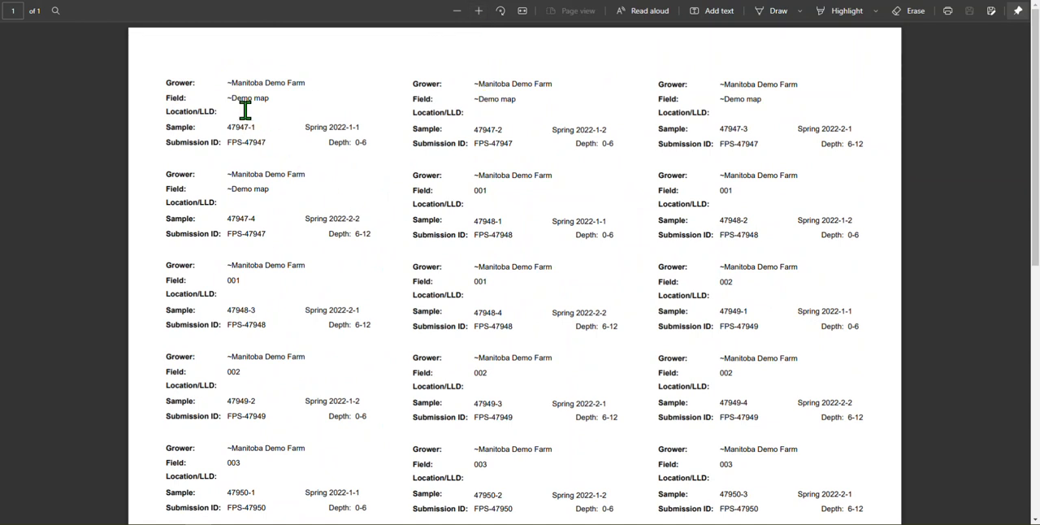
drag(226, 83, 305, 83)
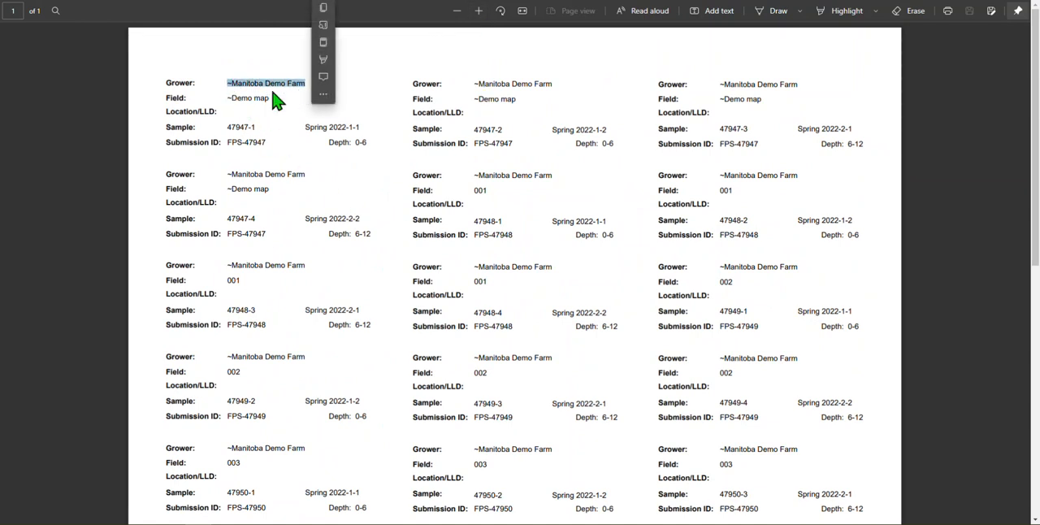
drag(229, 98, 274, 99)
drag(228, 128, 361, 130)
click(306, 128)
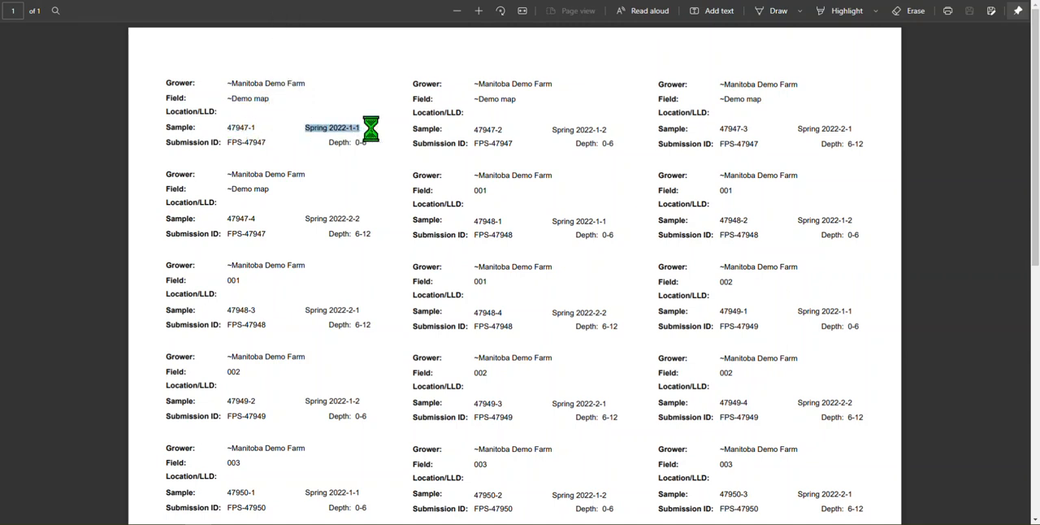
click(333, 145)
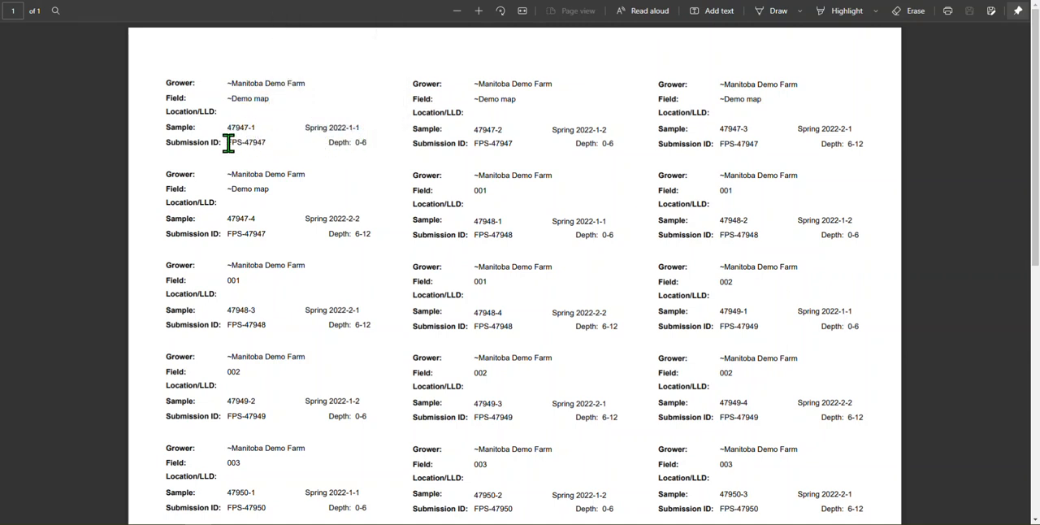
drag(228, 141, 262, 144)
click(263, 143)
key(ctrl+w)
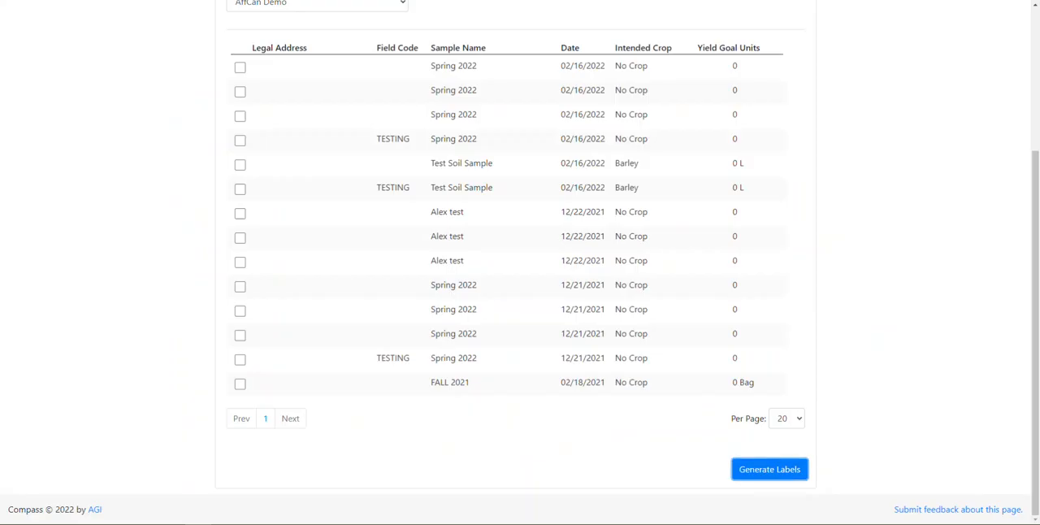
Open the Multiple Submission Form report and select the four Spring 2022 samples dated 02/16/2022
drag(1035, 235, 1038, 85)
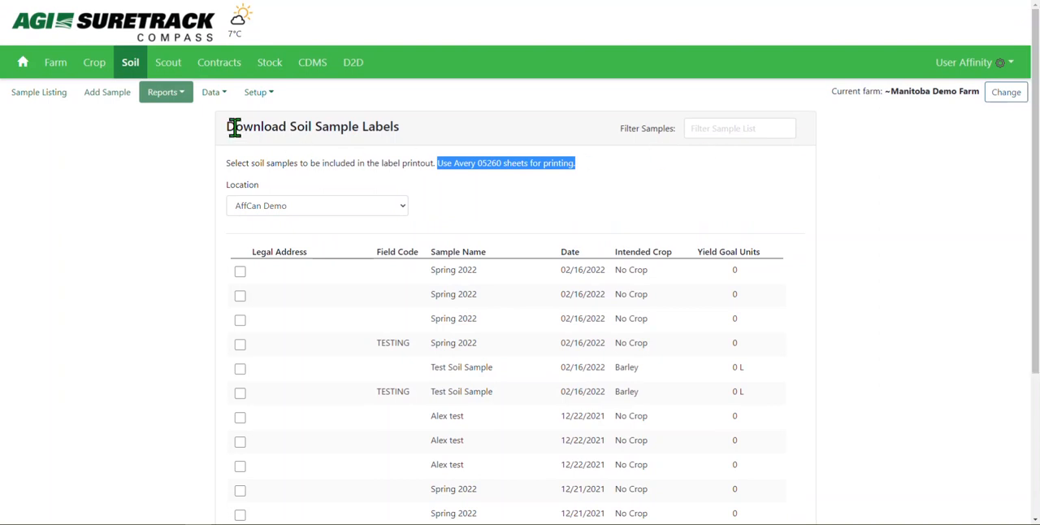
click(165, 96)
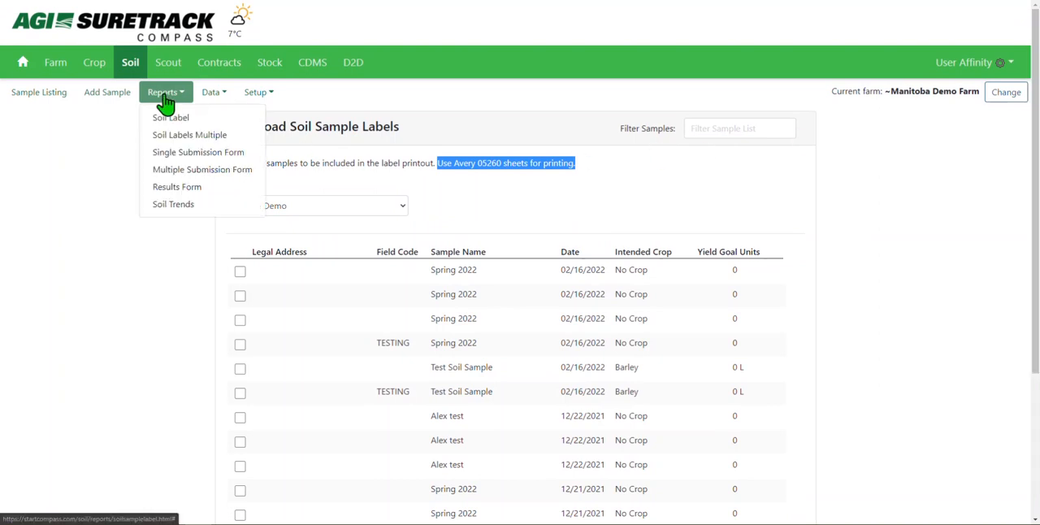
click(160, 172)
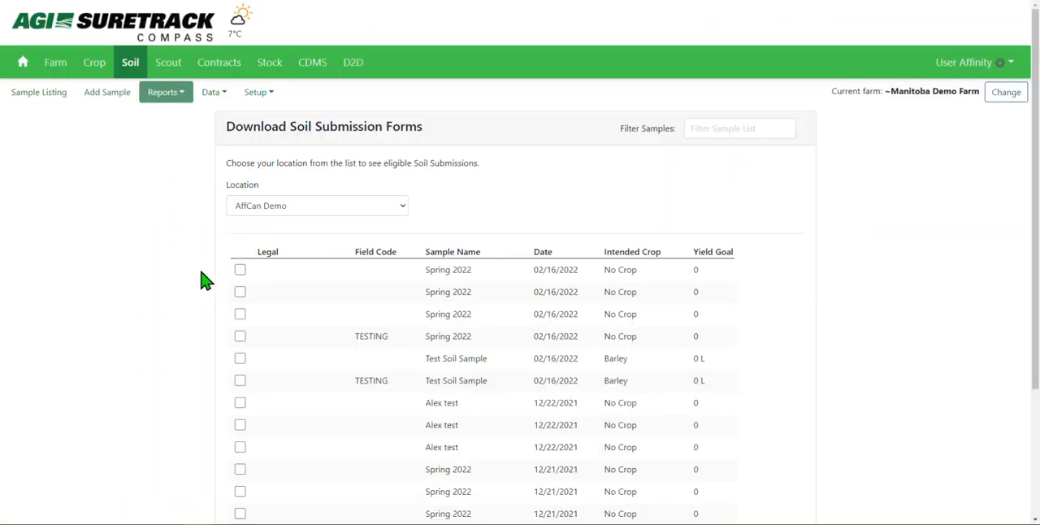
click(310, 277)
click(295, 296)
click(296, 316)
click(291, 342)
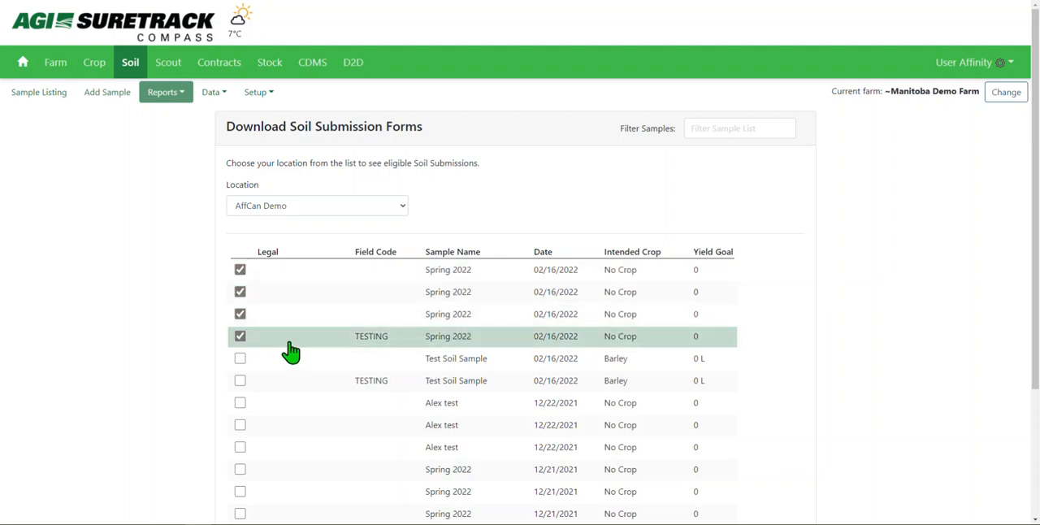
Generate the submission forms without a page break after each sample and agree to lock the soil samples
drag(1037, 146, 1037, 290)
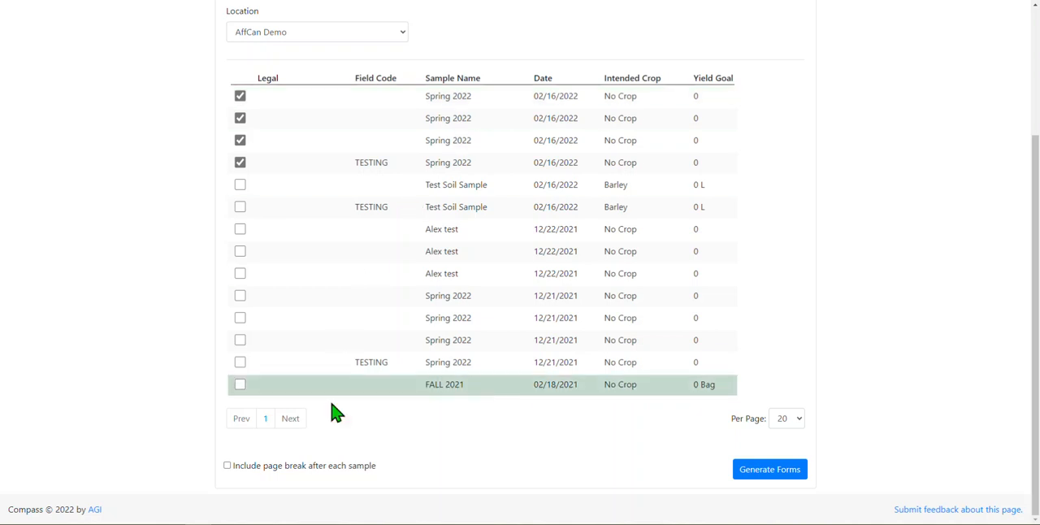
click(227, 466)
click(362, 469)
click(755, 481)
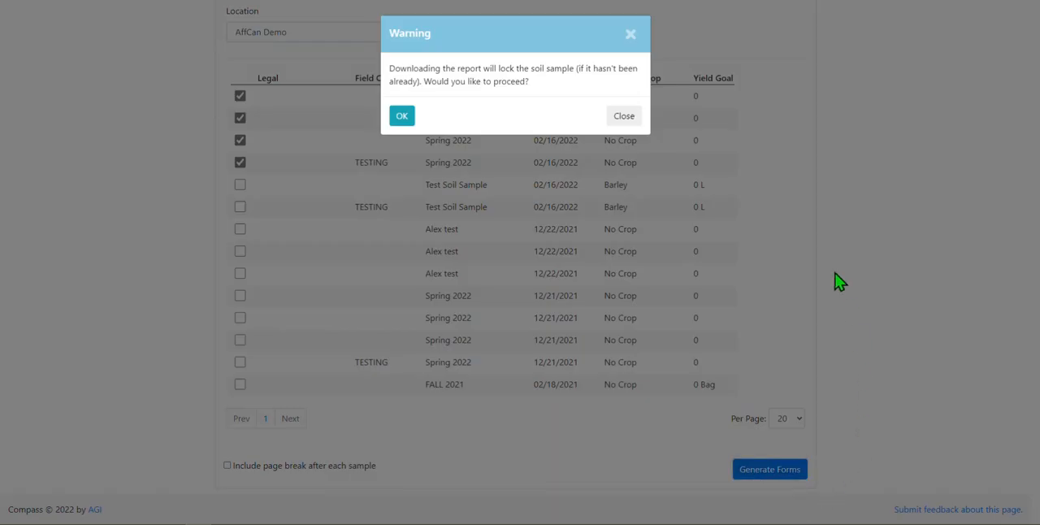
drag(391, 68, 521, 75)
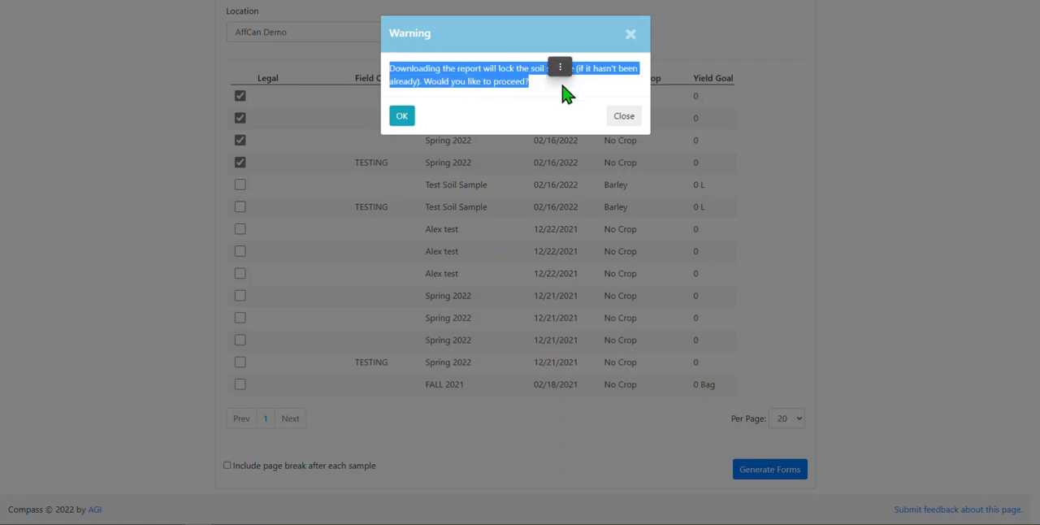
click(403, 120)
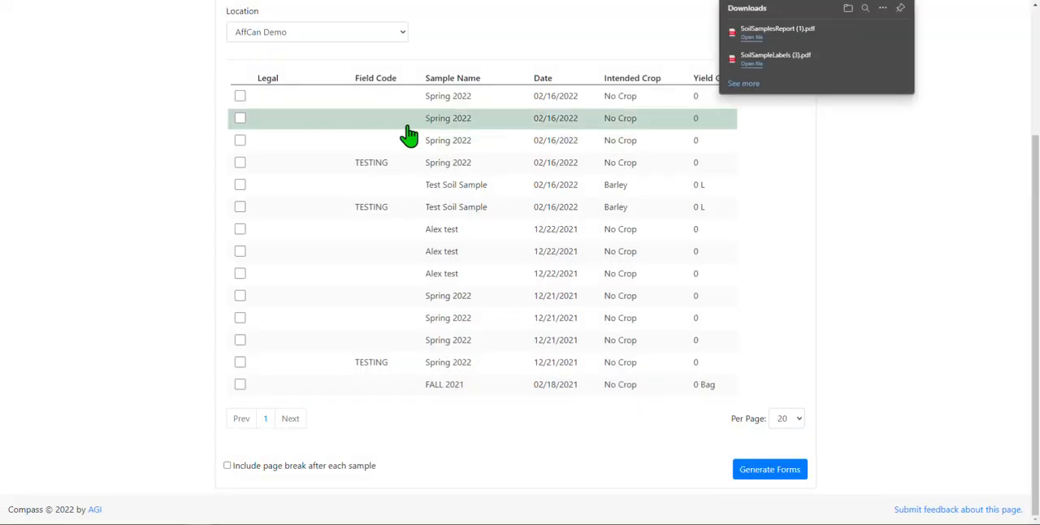
Open the downloaded submission form PDF, examine its submitter, client and sample details, and close it
click(764, 40)
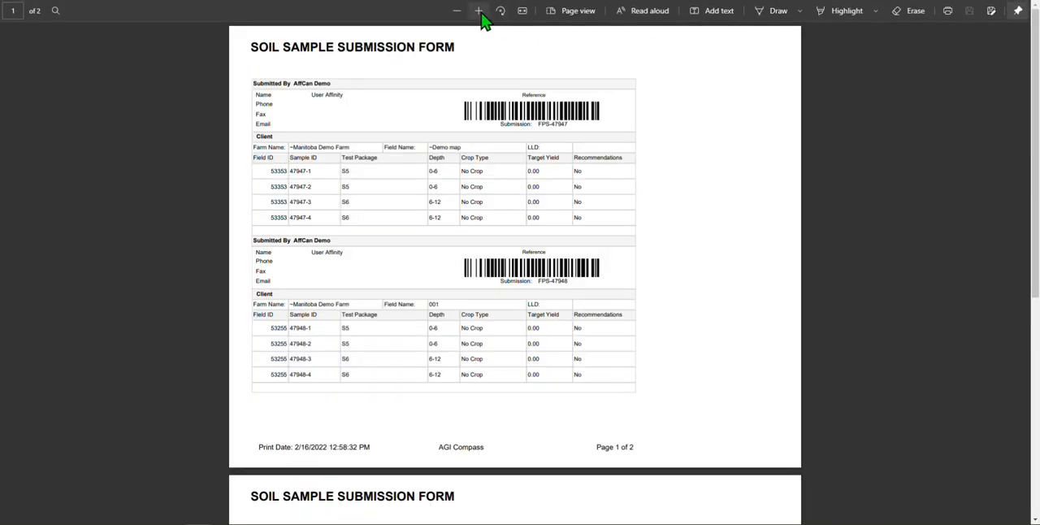
click(479, 11)
click(479, 11)
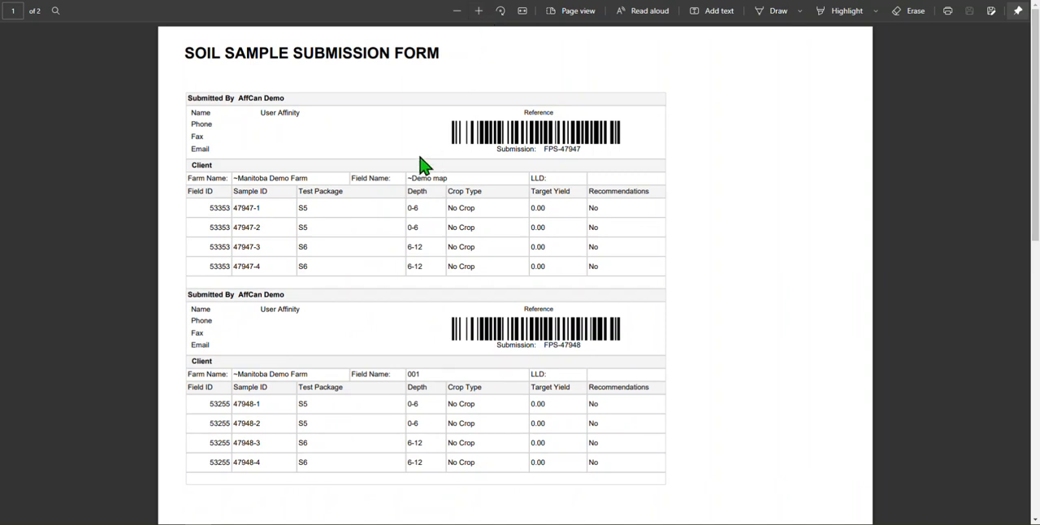
drag(220, 98, 286, 98)
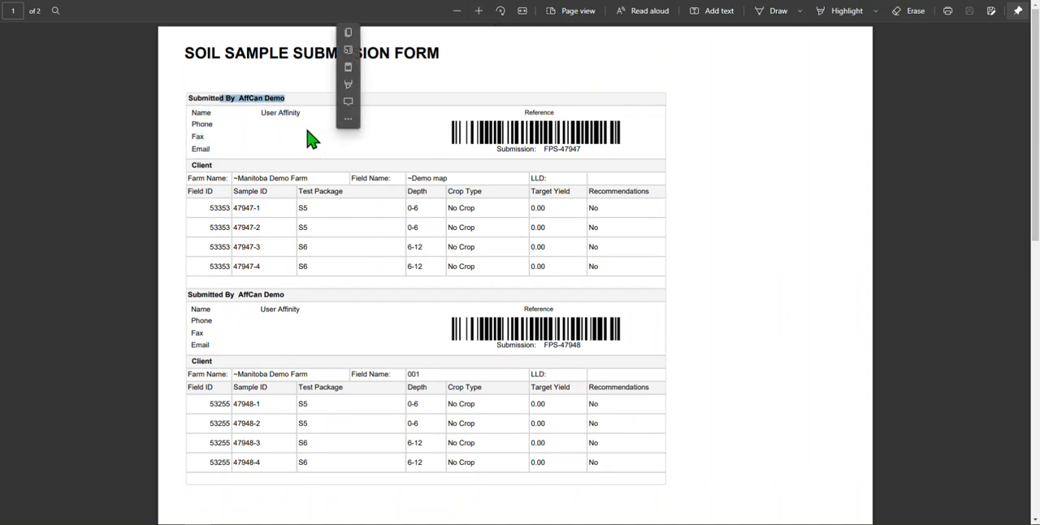
drag(234, 178, 584, 195)
click(583, 195)
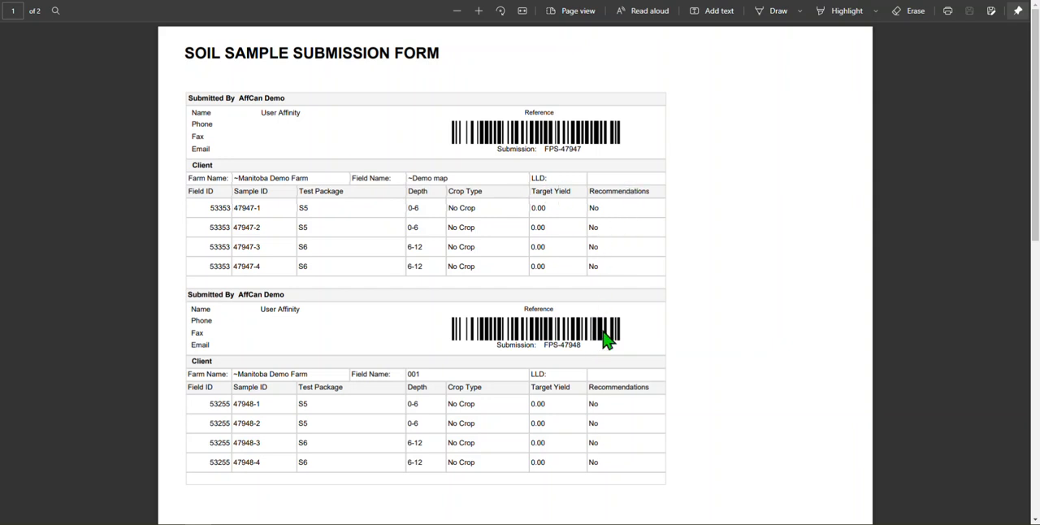
mouse_move(1037, 92)
mouse_down()
mouse_move(1027, 345)
mouse_move(1029, 106)
mouse_up()
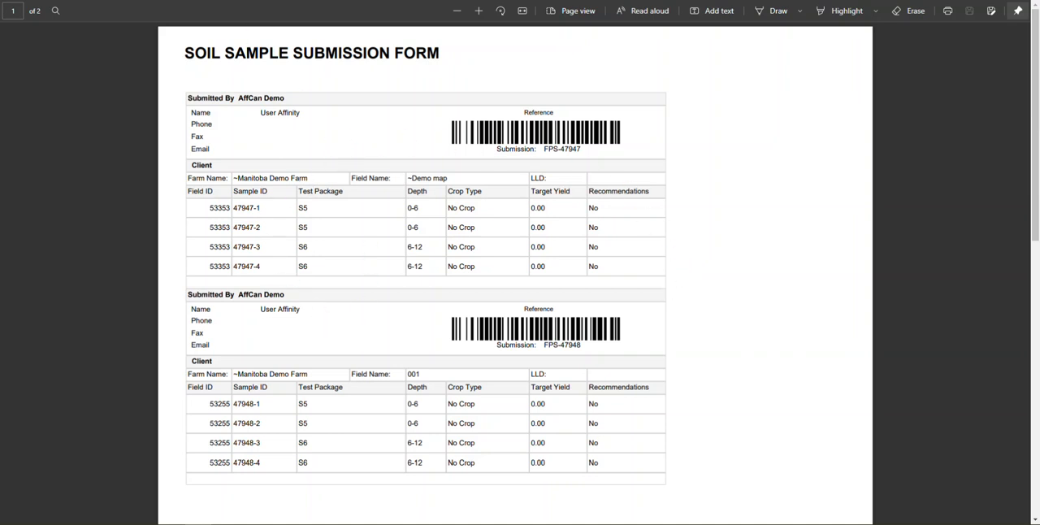
key(ctrl+w)
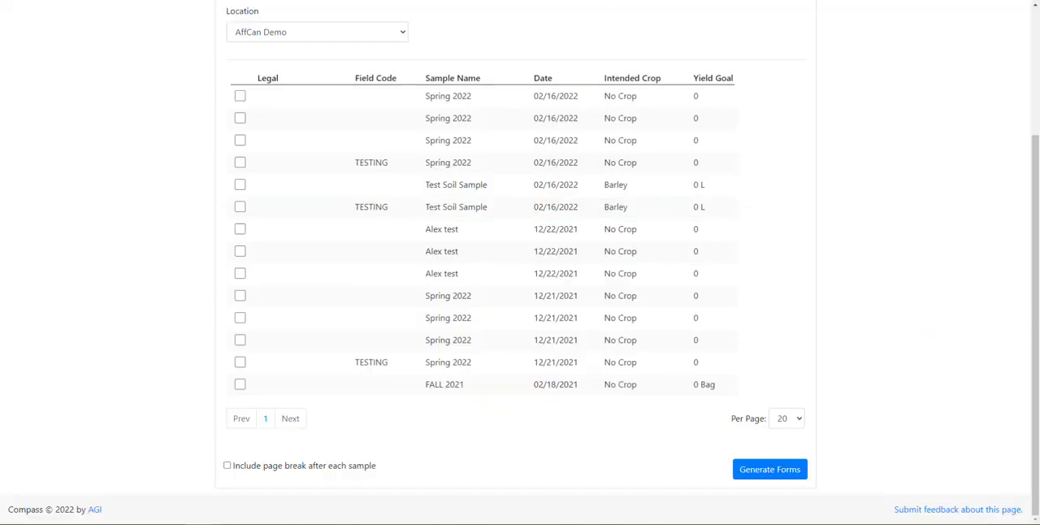
Return to the soil sample listing and open the 02/16/2022 Spring 2022 sample for field 003
drag(1036, 326, 1035, 167)
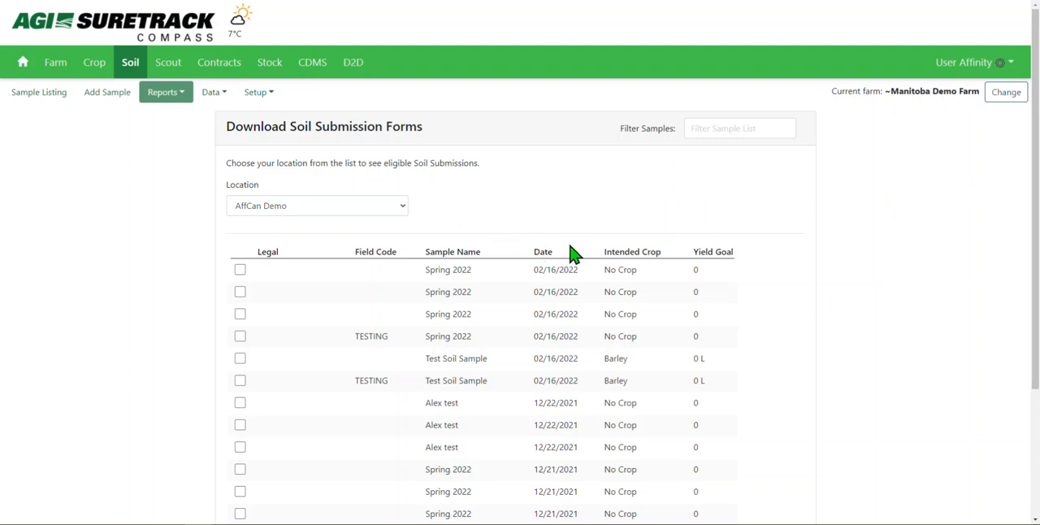
click(122, 96)
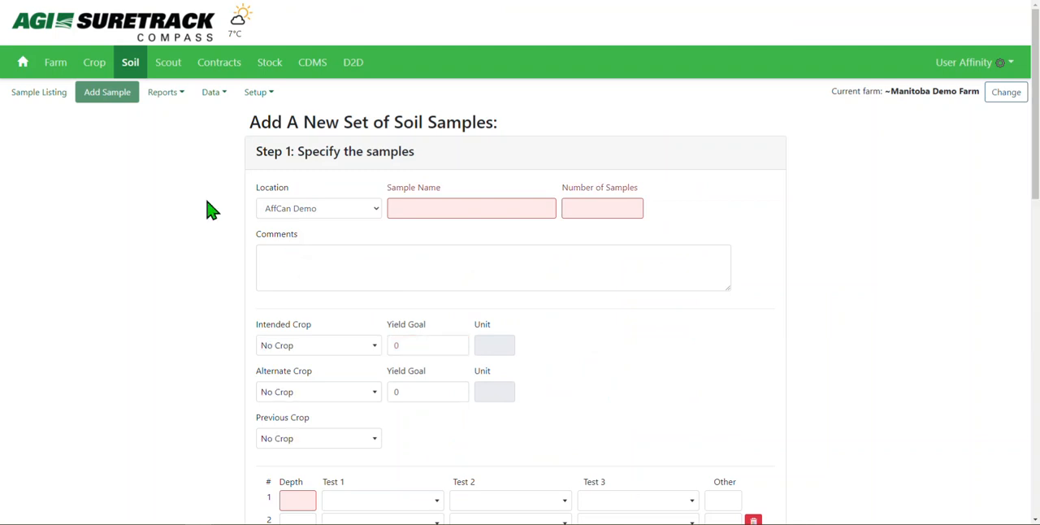
click(51, 99)
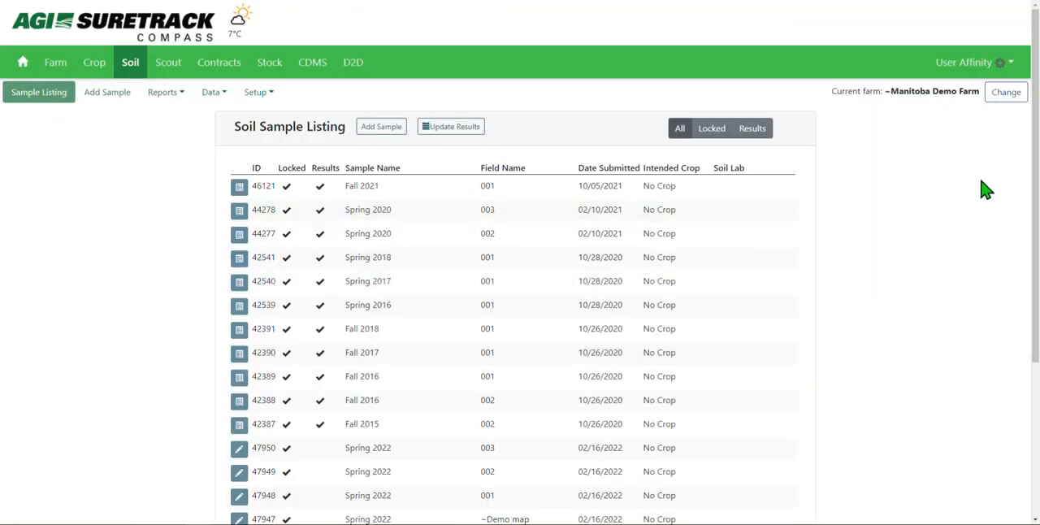
scroll(1031, 212, down, 1)
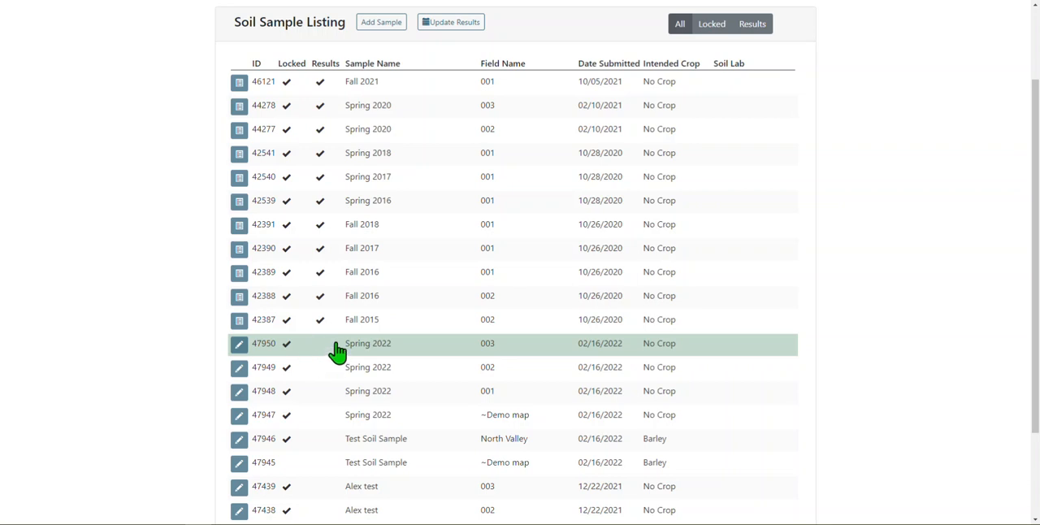
click(241, 355)
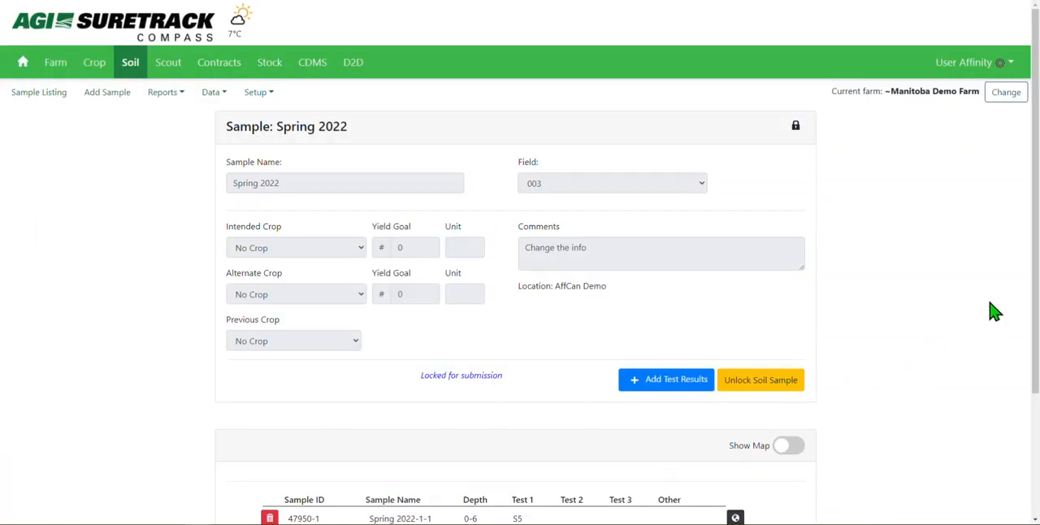
Start adding test results manually to the field 003 sample and set the report date to 02/01/2022
drag(1038, 129, 1036, 209)
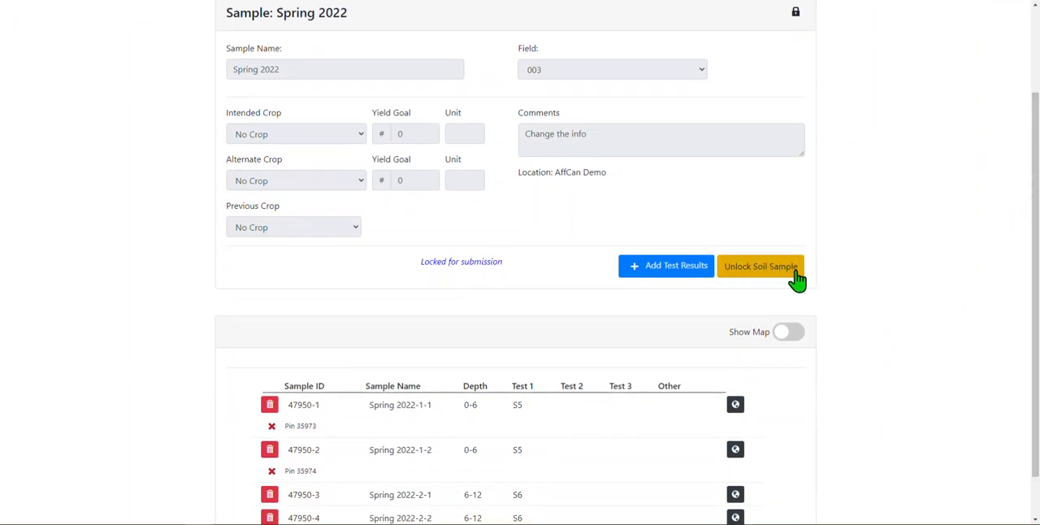
click(644, 274)
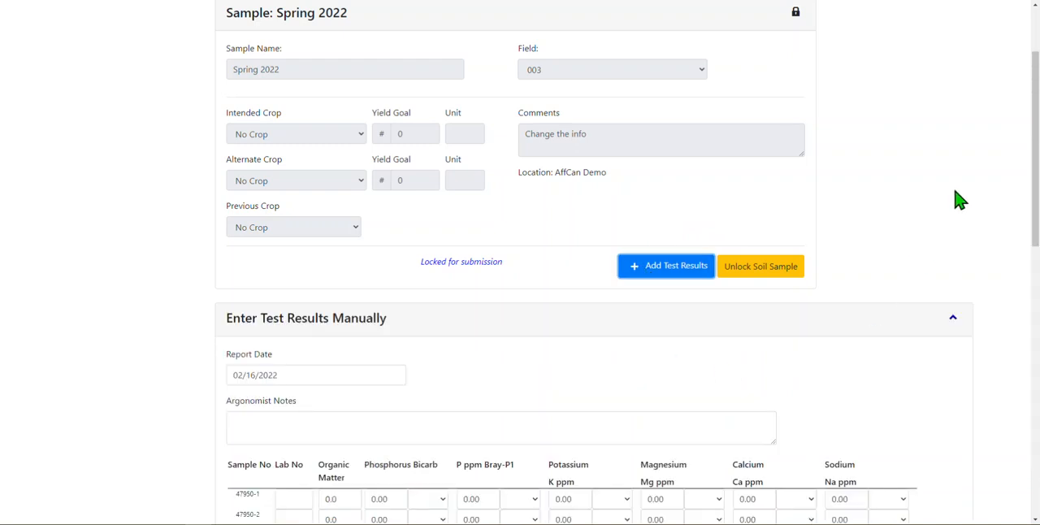
drag(1036, 98, 1037, 159)
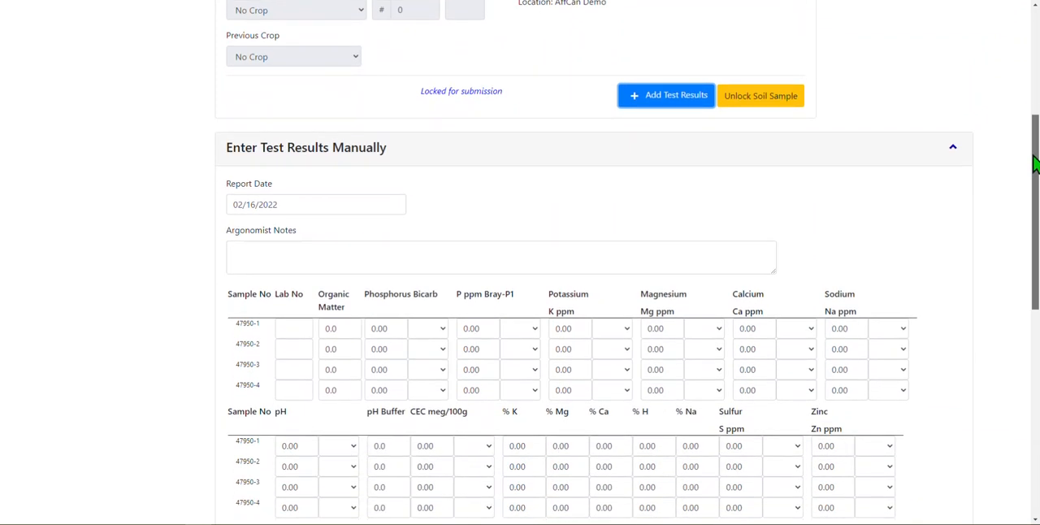
click(366, 205)
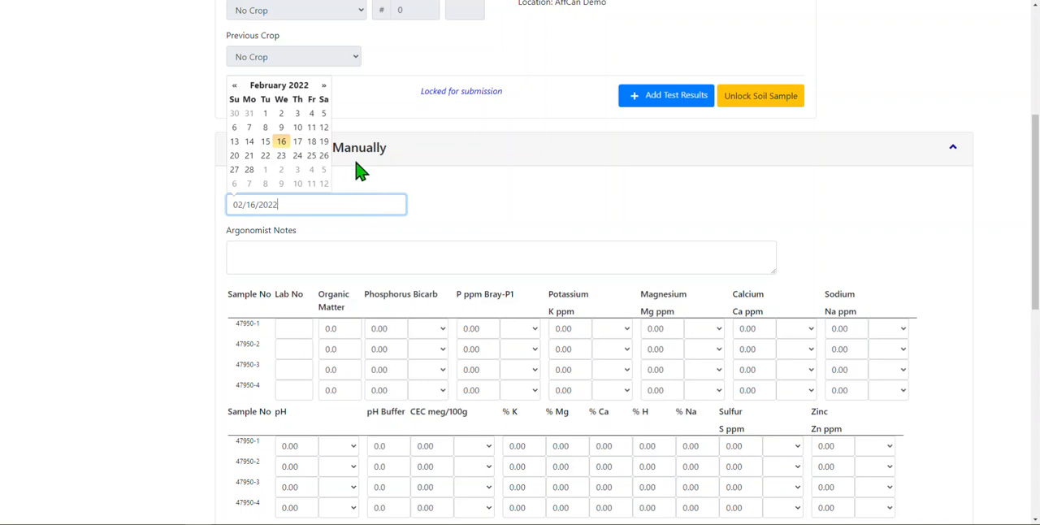
click(261, 115)
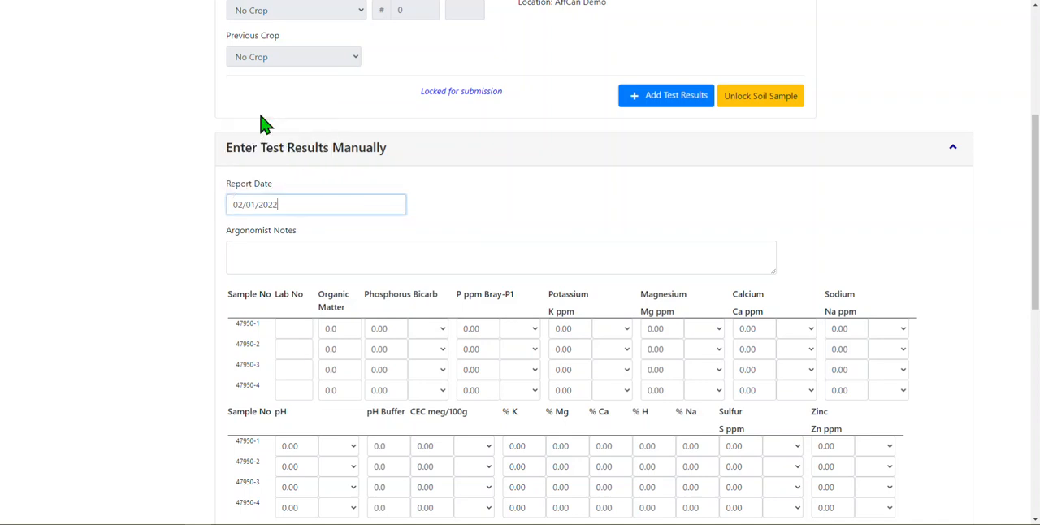
click(291, 186)
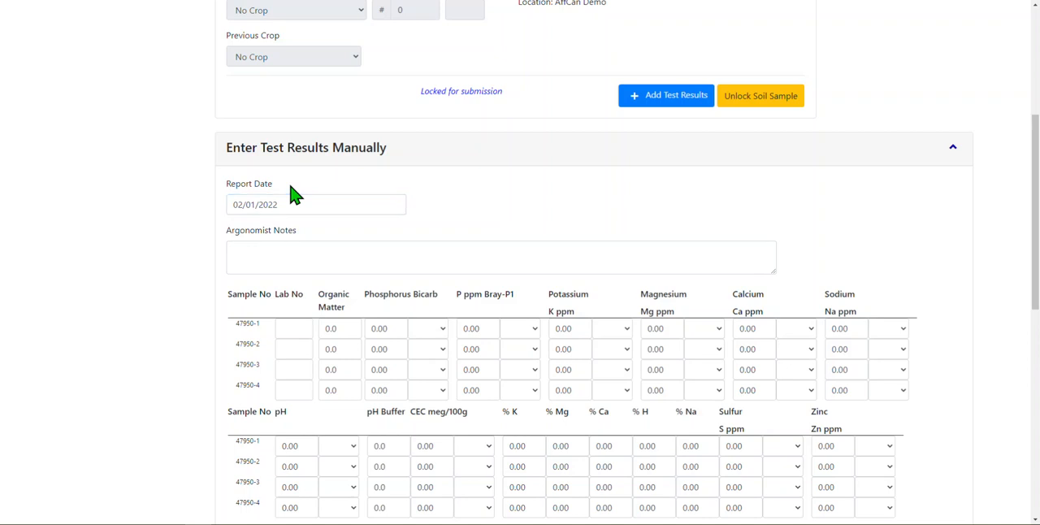
Enter lab numbers 1, 2, 3 and 4 for samples 47950-1 through 47950-4 in the manual test results
click(333, 258)
click(300, 329)
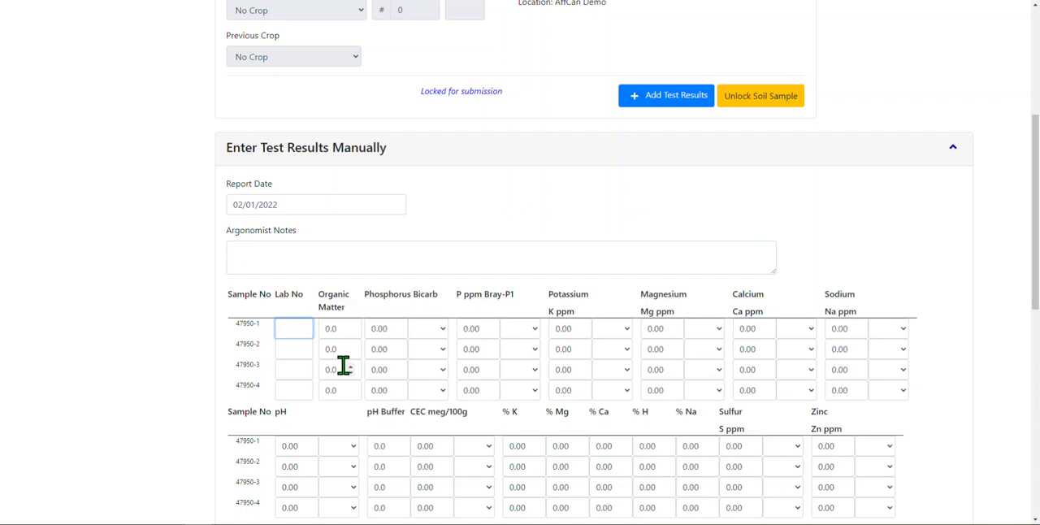
key(Tab)
click(292, 351)
text(2)
click(304, 370)
text(3)
click(301, 391)
text(4)
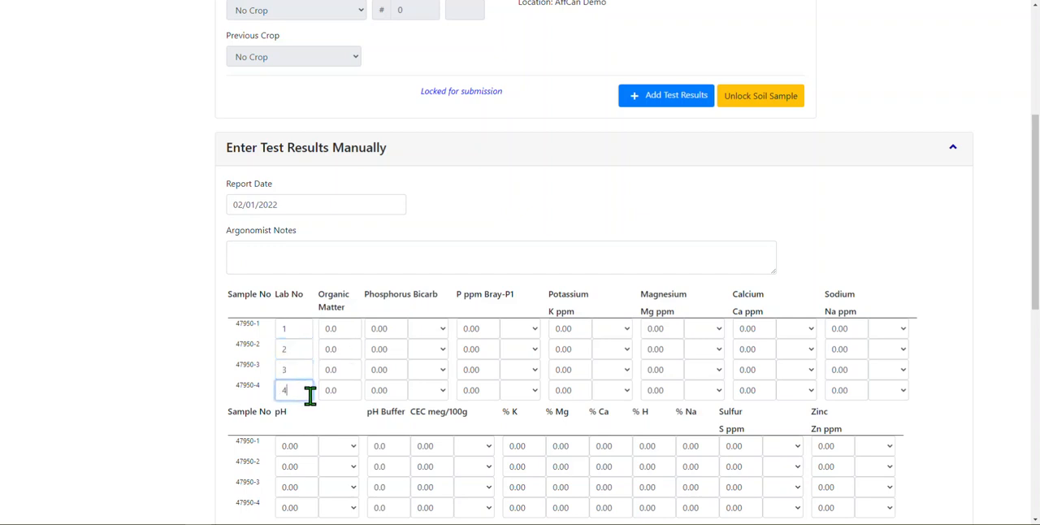
click(291, 332)
For sample 47950-1, enter organic matter 3.5, phosphorus bicarb 100 and Bray-P1 phosphorus 25 ppm
click(332, 330)
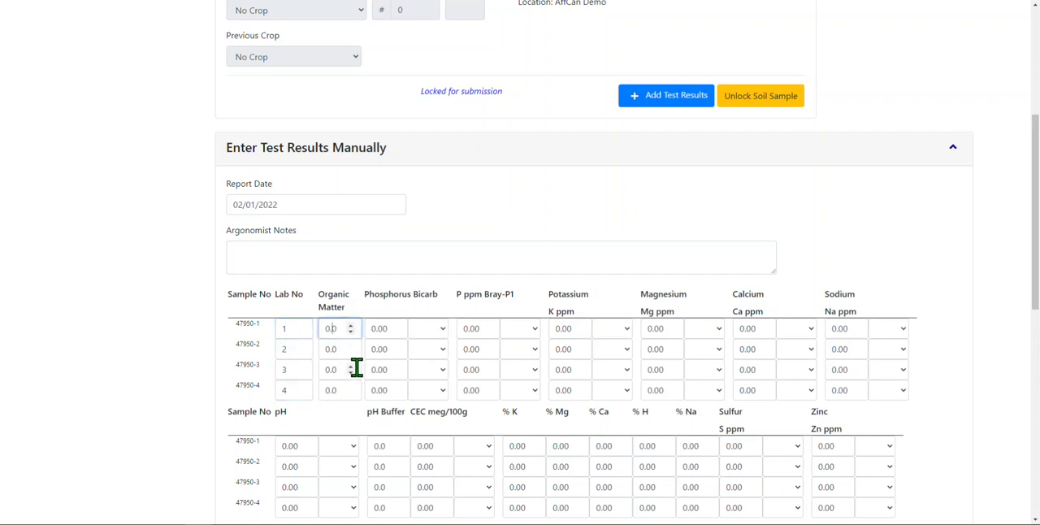
drag(339, 330, 325, 330)
text(3.5)
key(Tab)
text(100)
key(Tab)
text(25)
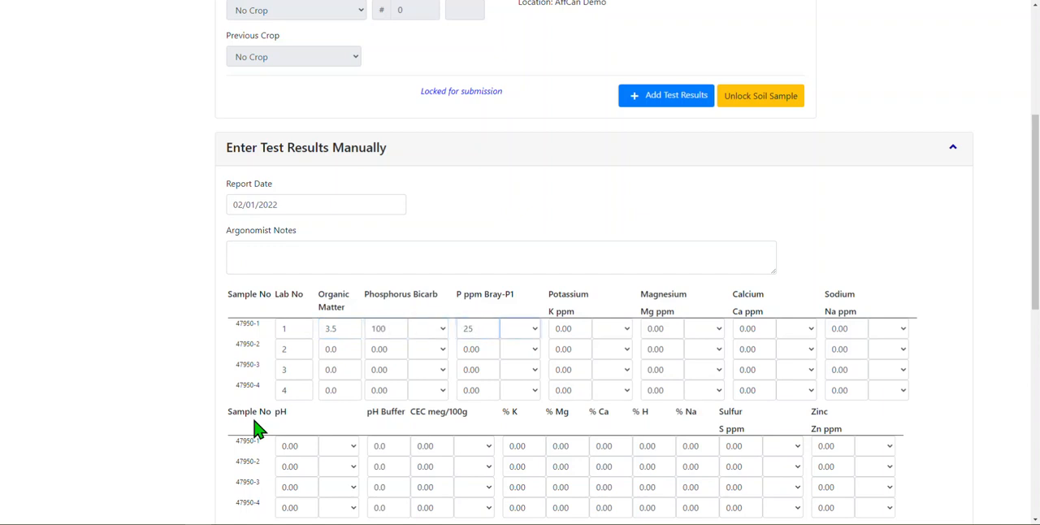
For sample 47950-1, enter potassium 1236, magnesium 12, calcium 5652 and sodium 325 ppm
key(Tab)
text(1)
key(Tab)
key(Tab)
text(12)
key(Tab)
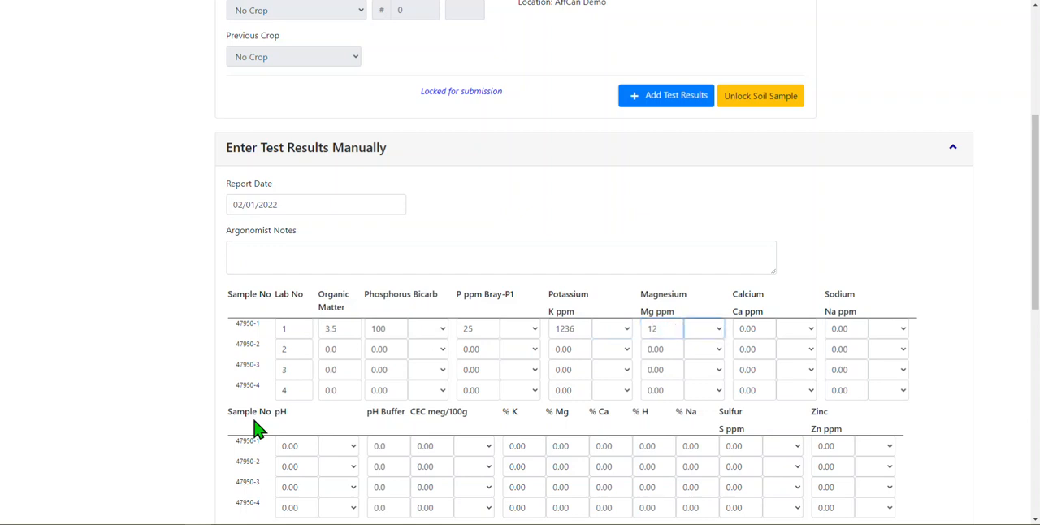
key(Tab)
text(5652)
key(Tab)
key(Tab)
text(325)
key(Tab)
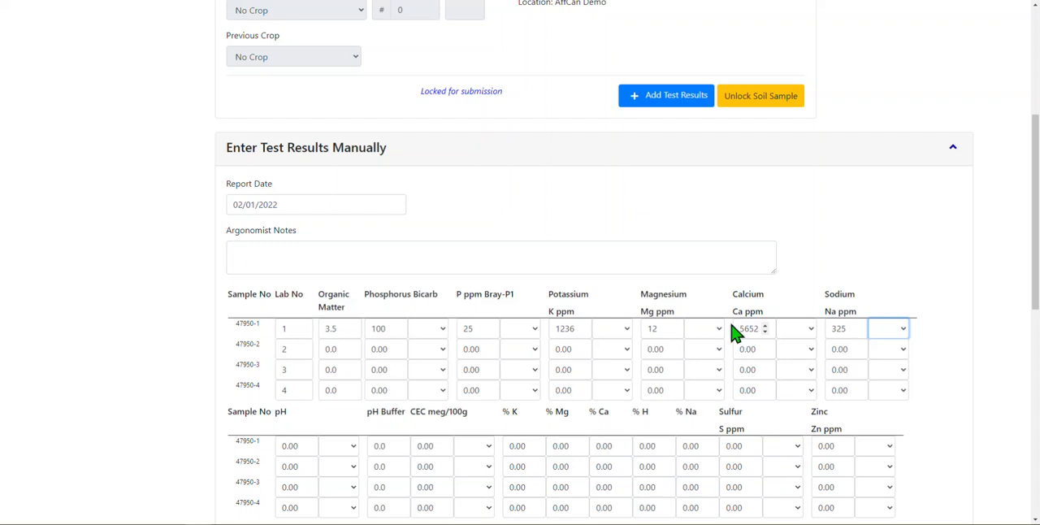
Examine the rating choices for phosphorus bicarb and manganese, the remaining nutrient fields and the rating legend
drag(691, 317, 641, 314)
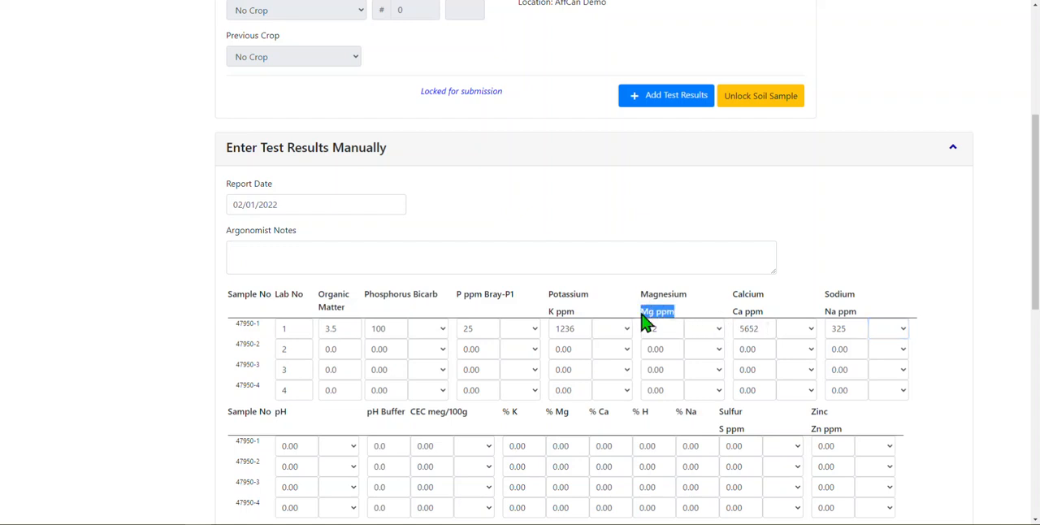
click(439, 337)
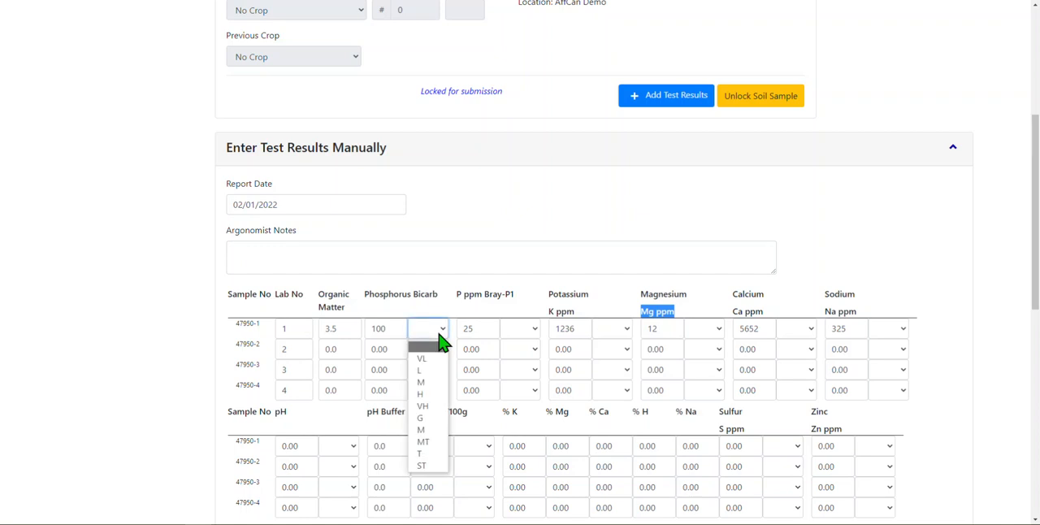
drag(1038, 191, 1038, 291)
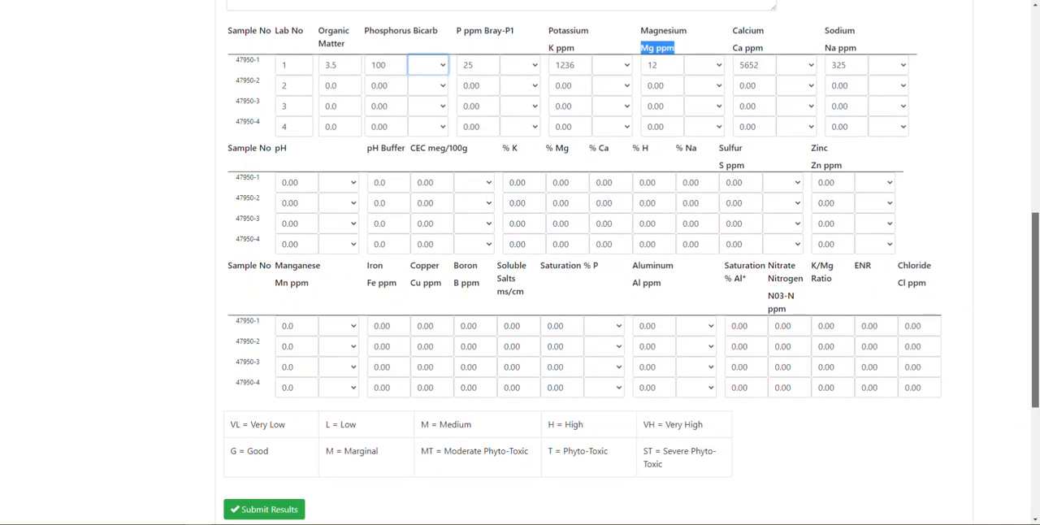
click(354, 333)
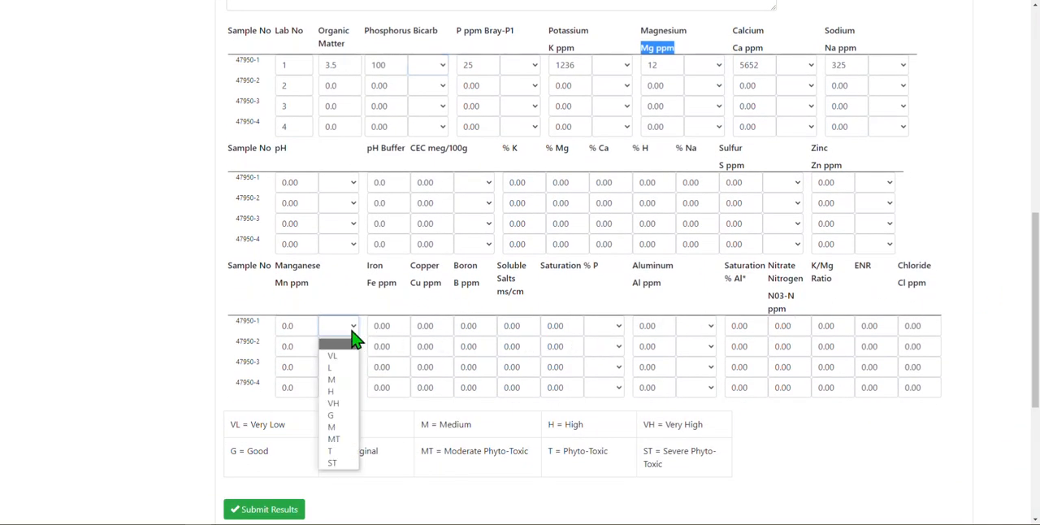
click(290, 431)
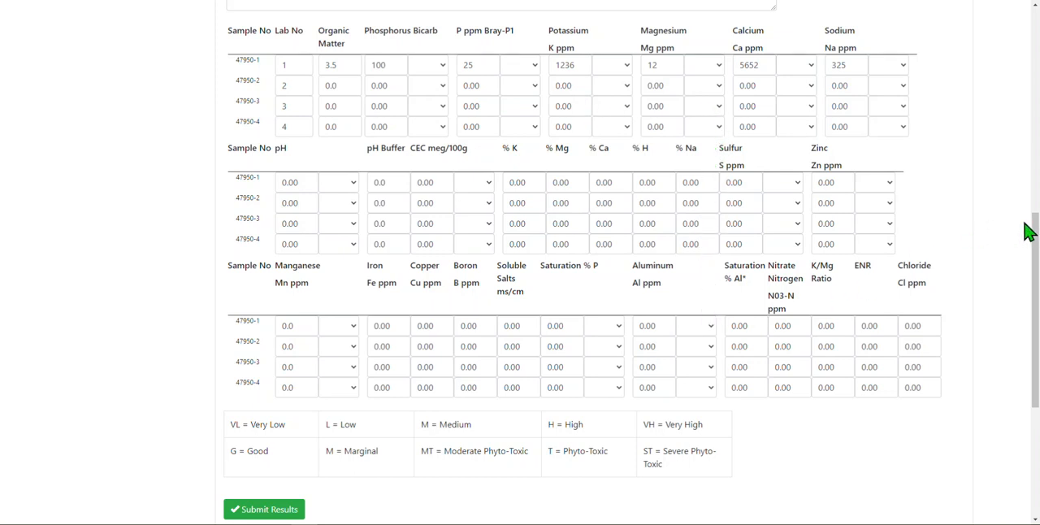
drag(1035, 228, 1034, 290)
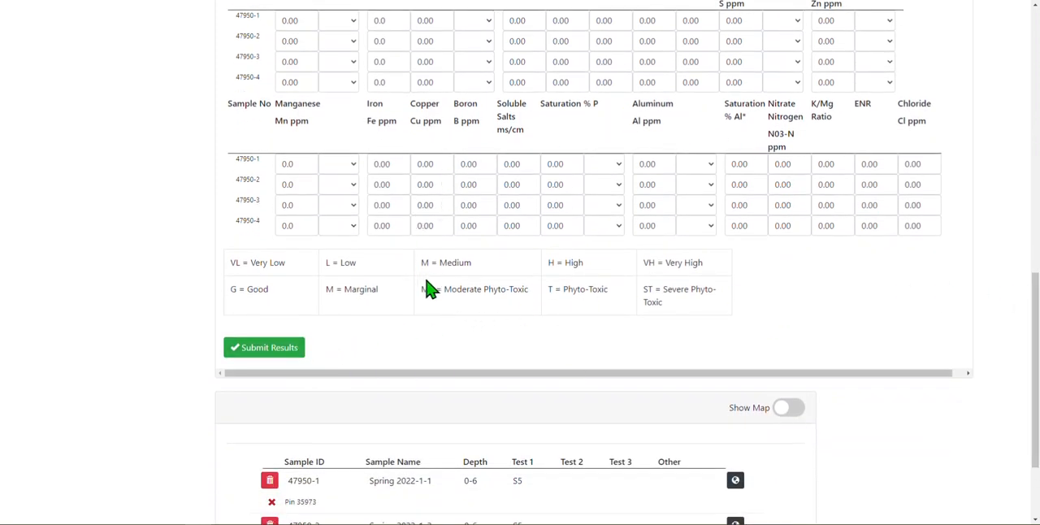
Return to the soil sample listing and open the Fall 2015 sample for field 002
drag(1035, 356, 1016, 73)
click(55, 93)
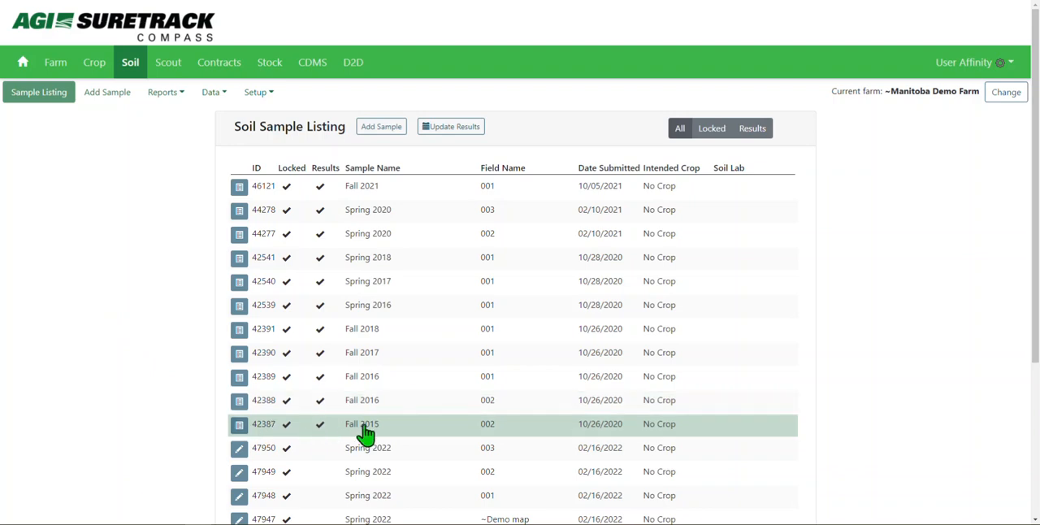
click(366, 426)
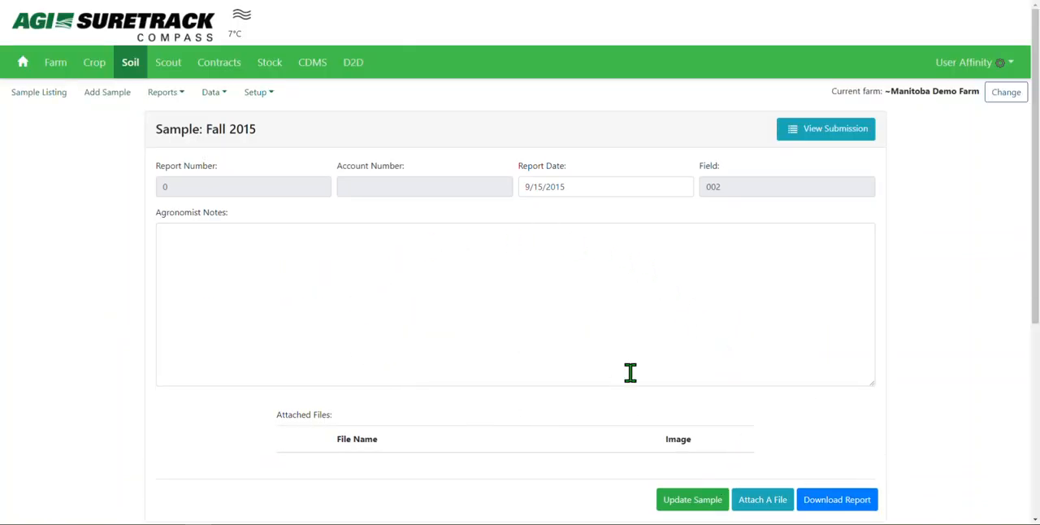
Fill the Fall 2015 sample's agronomist notes with random placeholder text and save the updated sample
click(632, 341)
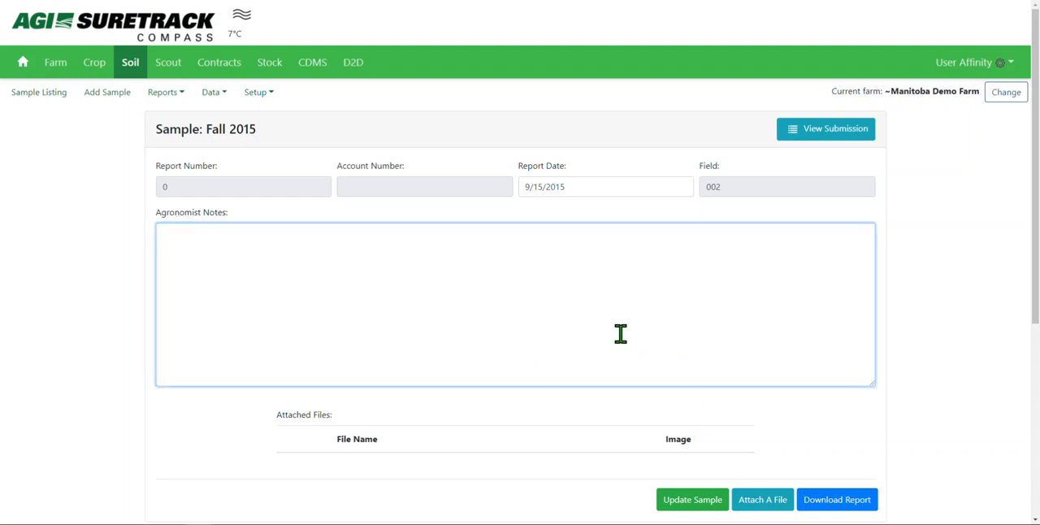
text(jhgqierugviqerhgviwerhgiov)
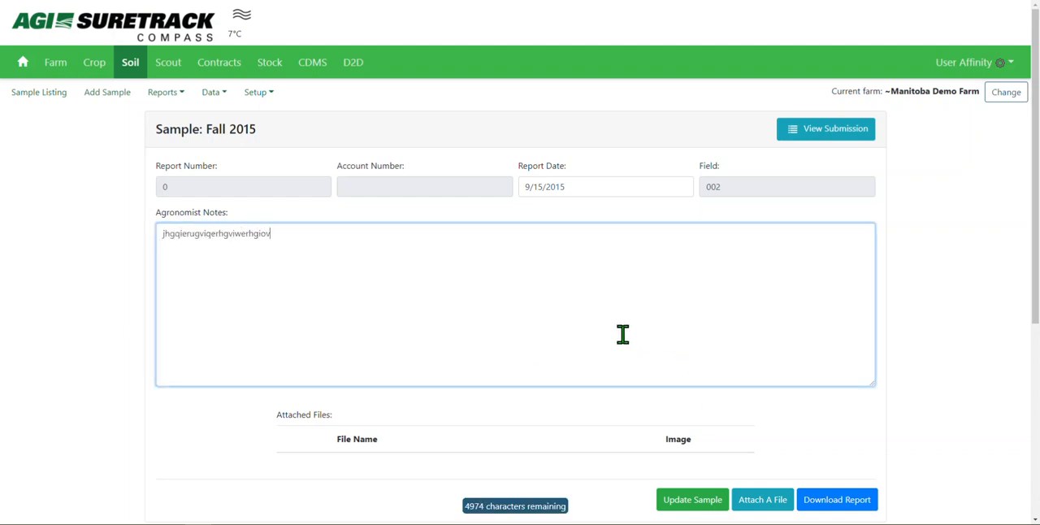
text(erwhogichqerighcvowerijgvowerjgoviwerhgiochergihcq)
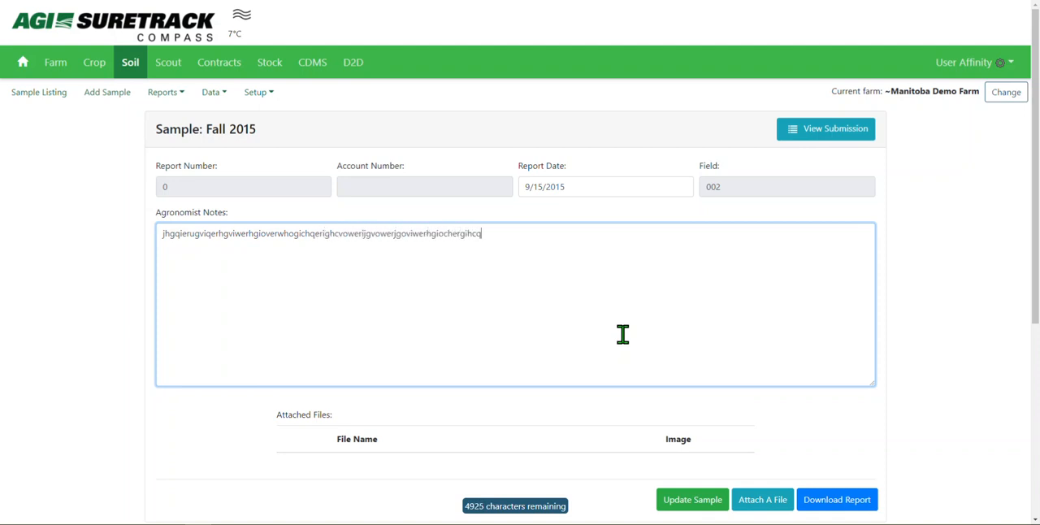
text(ioerhgimvrhgivefhmgiuerg)
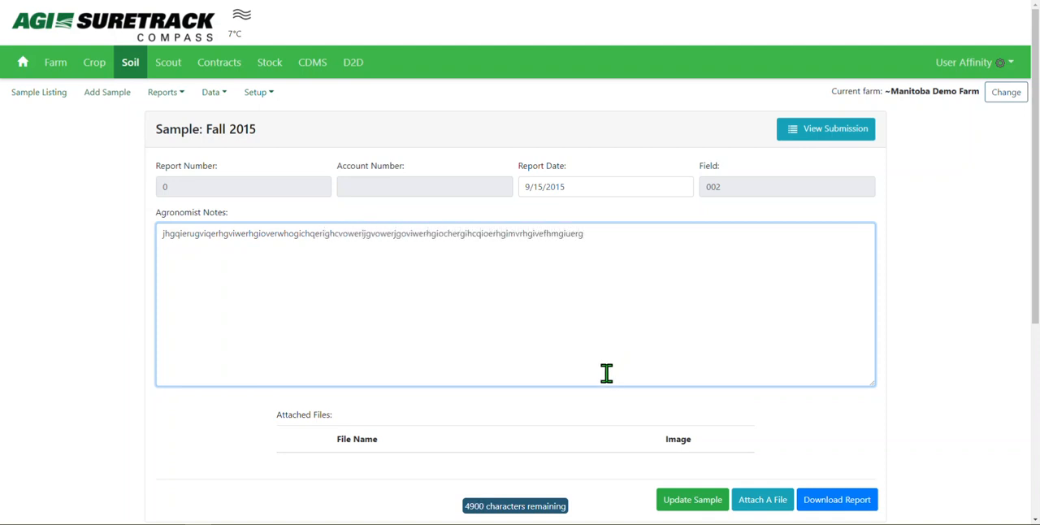
click(681, 501)
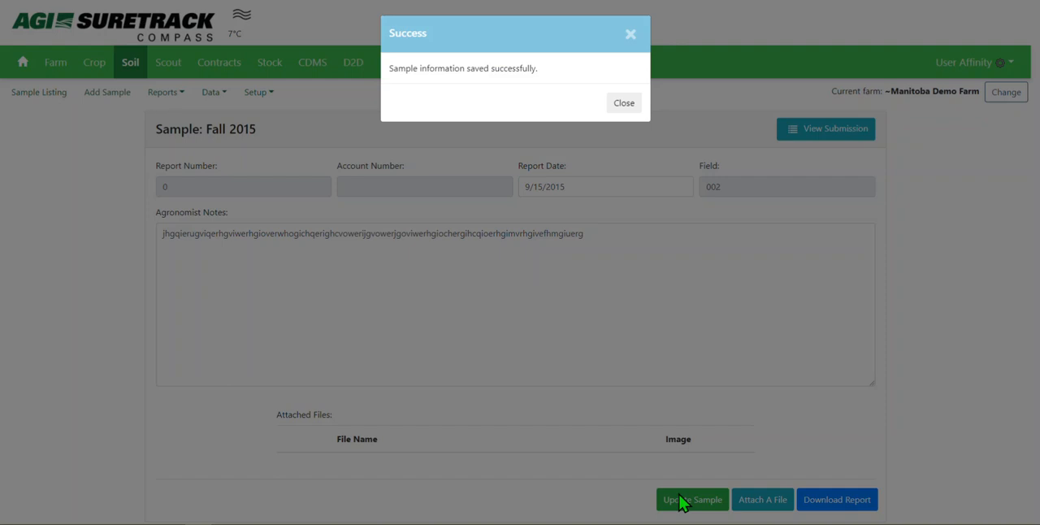
click(625, 104)
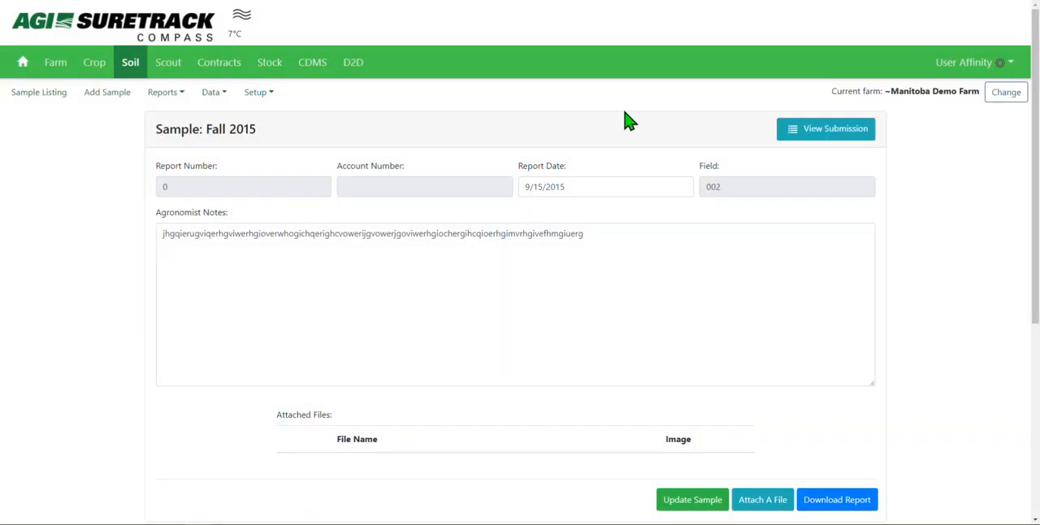
Check the report date calendar and the file upload dialog's size limit, leaving both without choosing a date or file
click(604, 191)
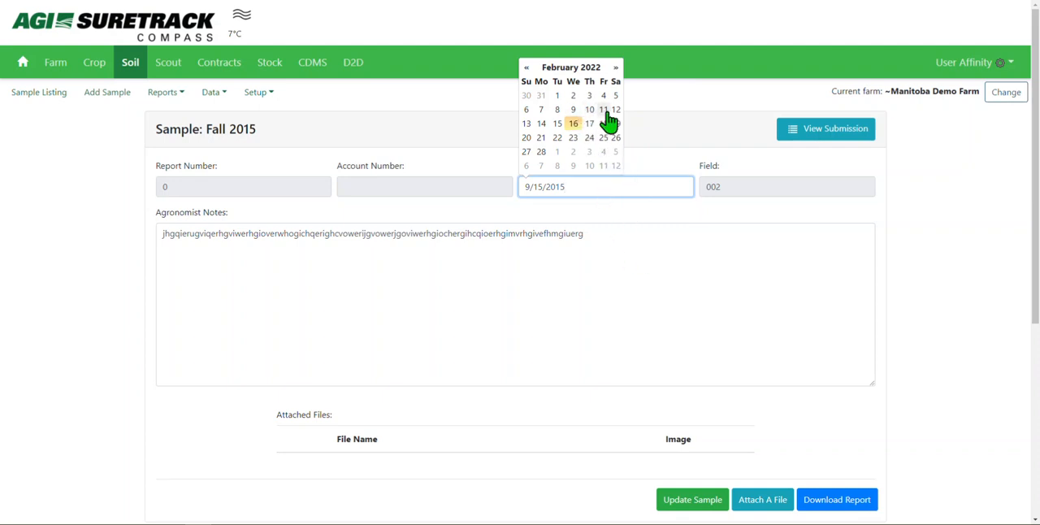
click(671, 268)
drag(1037, 164, 1038, 264)
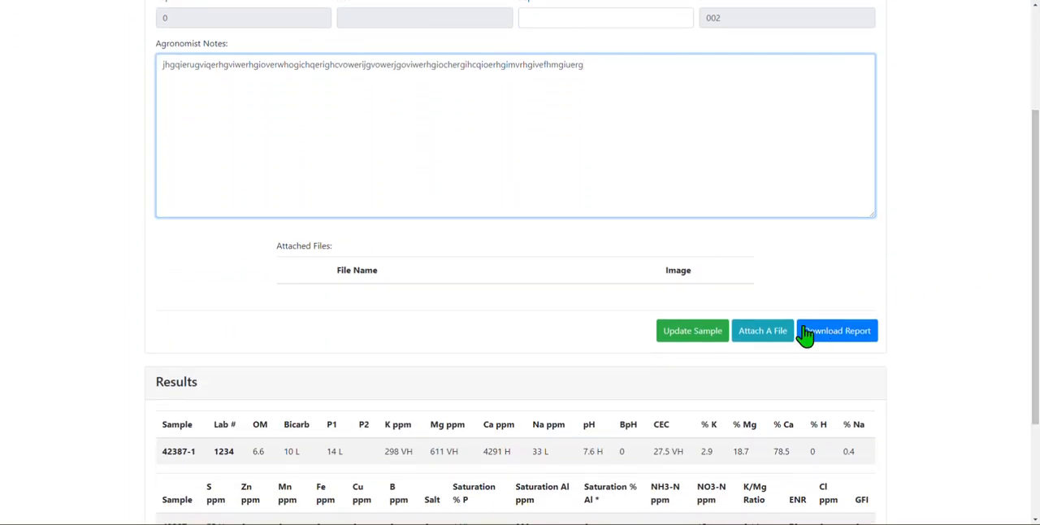
click(782, 338)
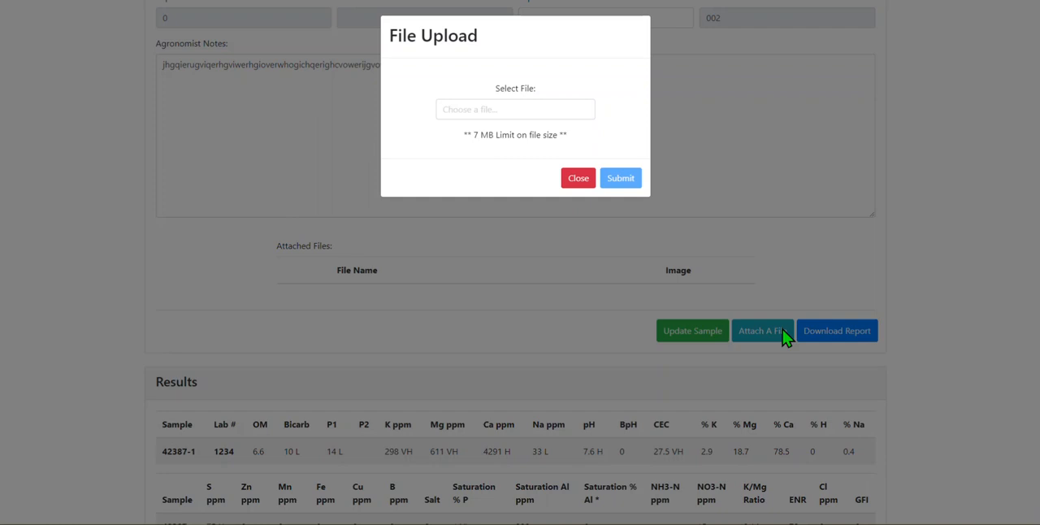
click(508, 113)
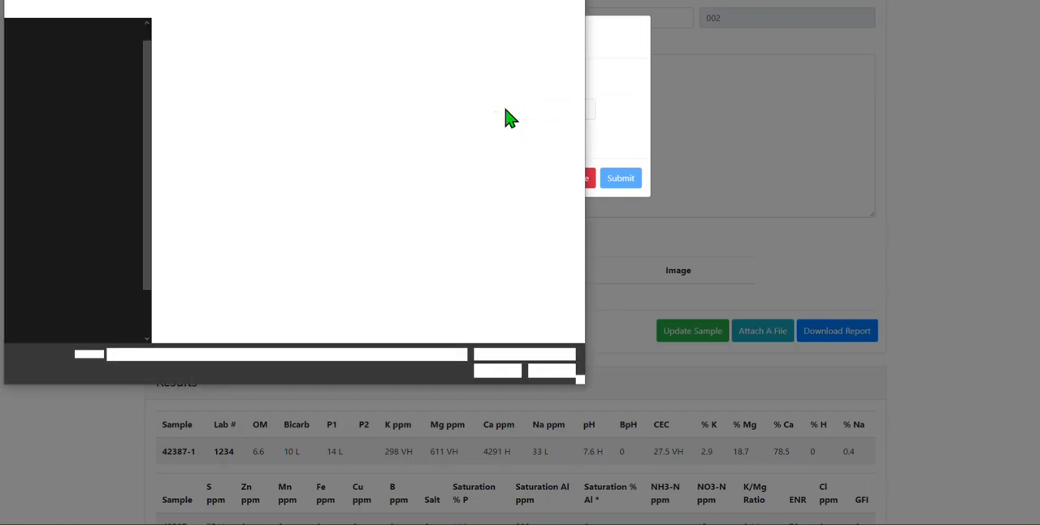
click(552, 371)
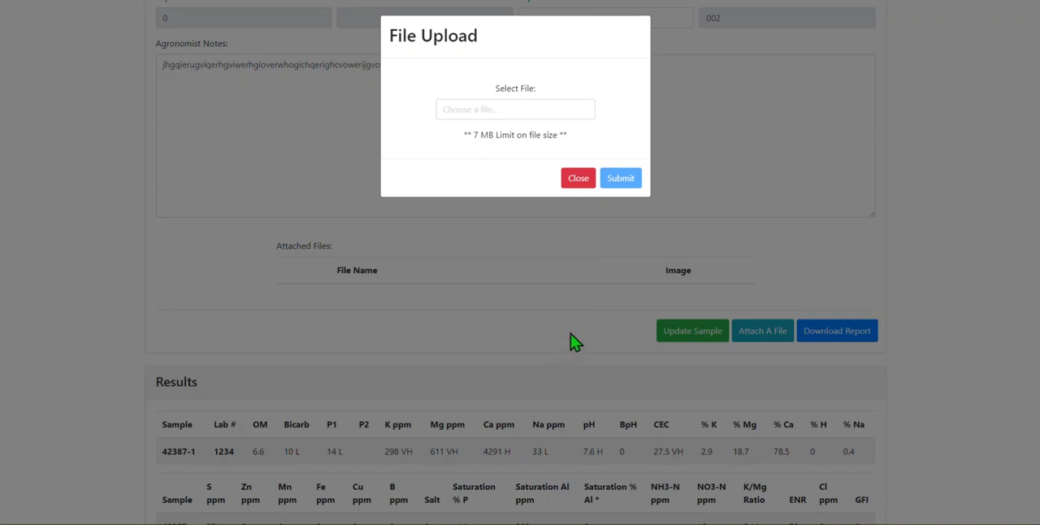
drag(466, 135, 580, 143)
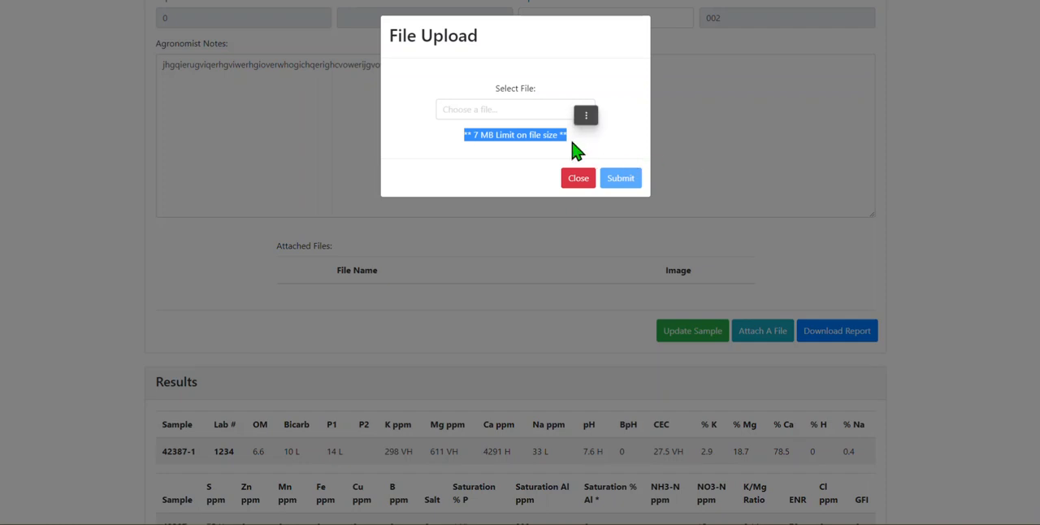
click(674, 157)
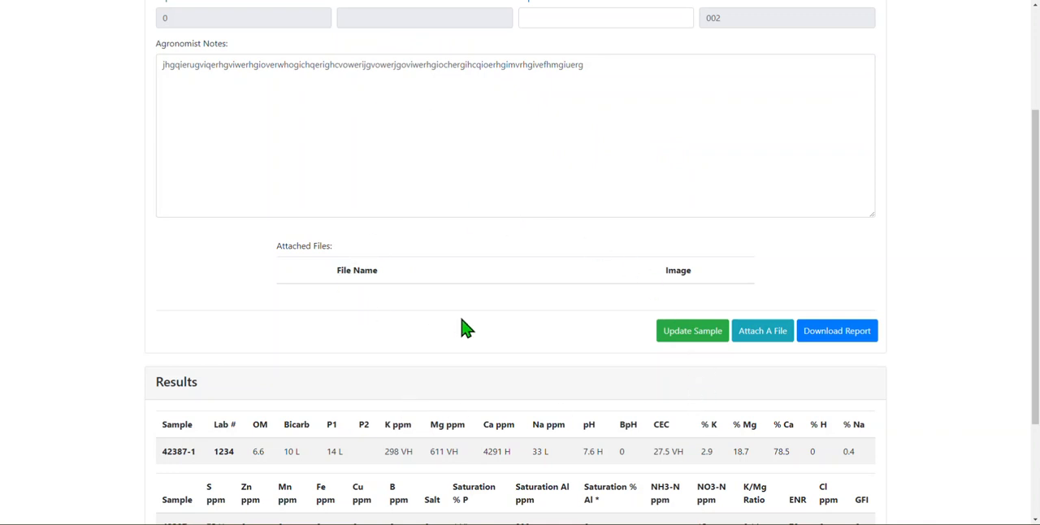
Download the Fall 2015 soil results report, review the SoilSampleResults-42387.pdf file and close it
drag(1037, 130, 1036, 238)
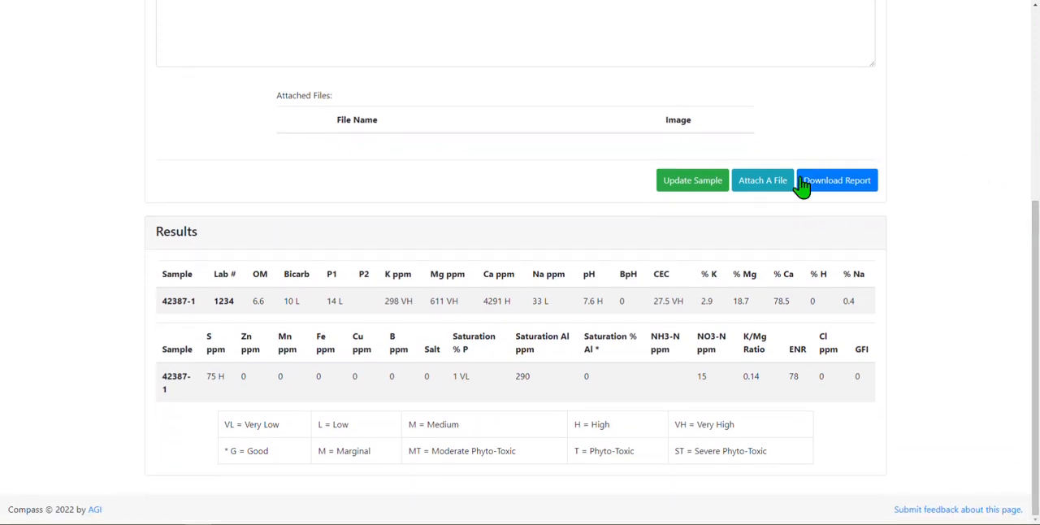
click(828, 188)
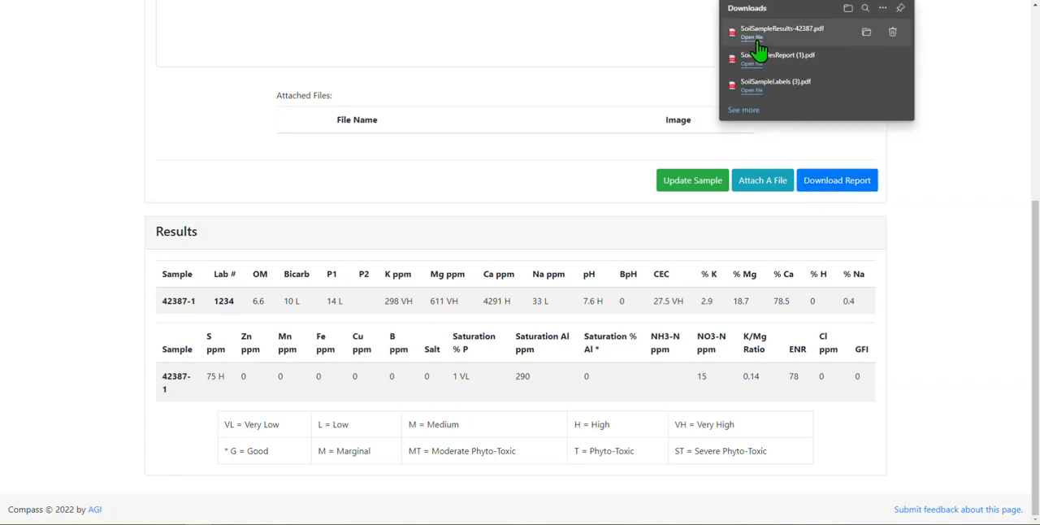
click(759, 53)
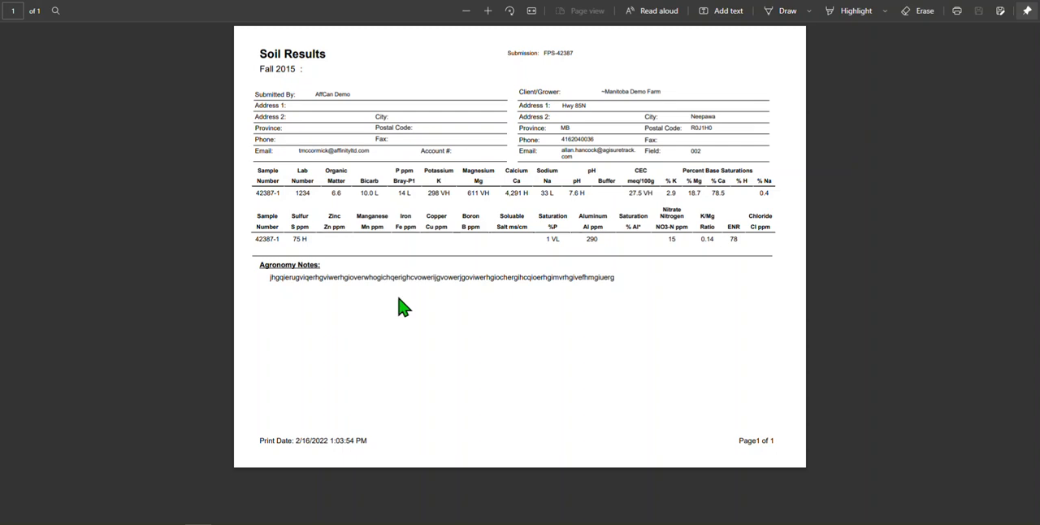
key(ctrl+w)
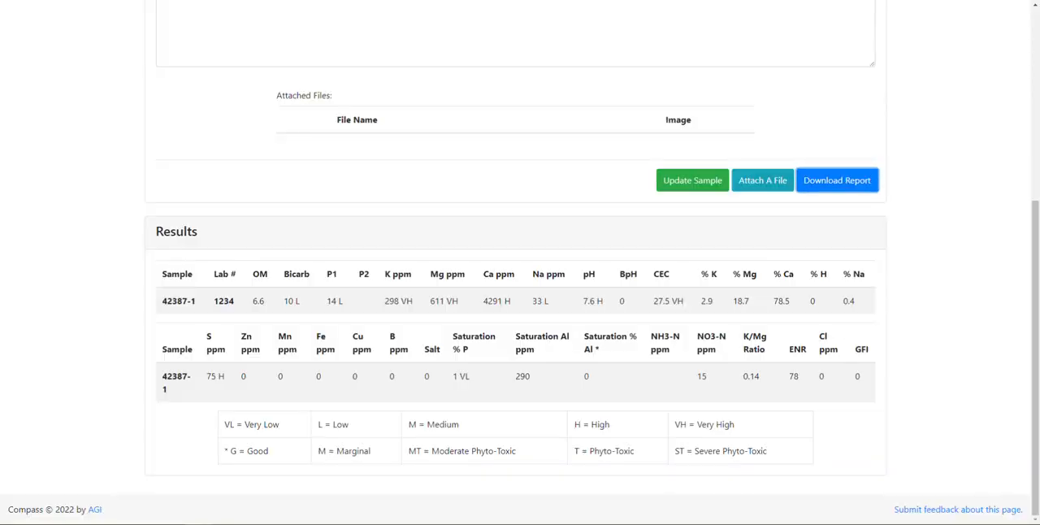
View the Fall 2015 sample's submission details and show its field map
drag(1035, 349, 1032, 158)
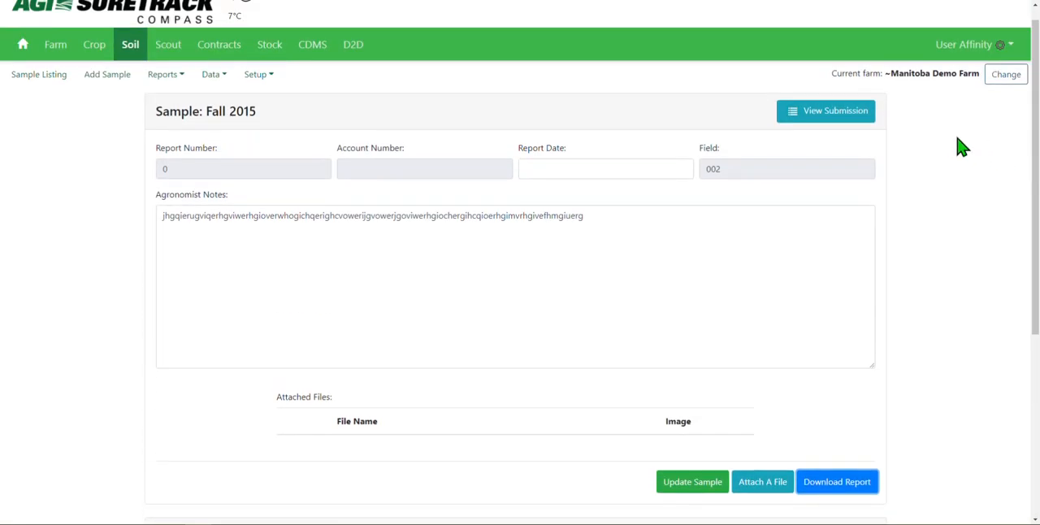
click(802, 118)
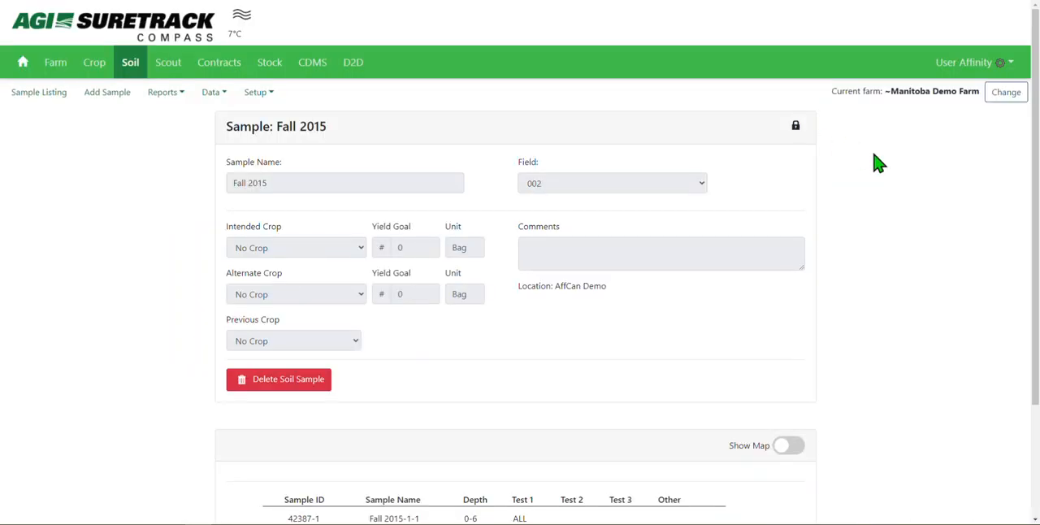
drag(1036, 96, 1037, 221)
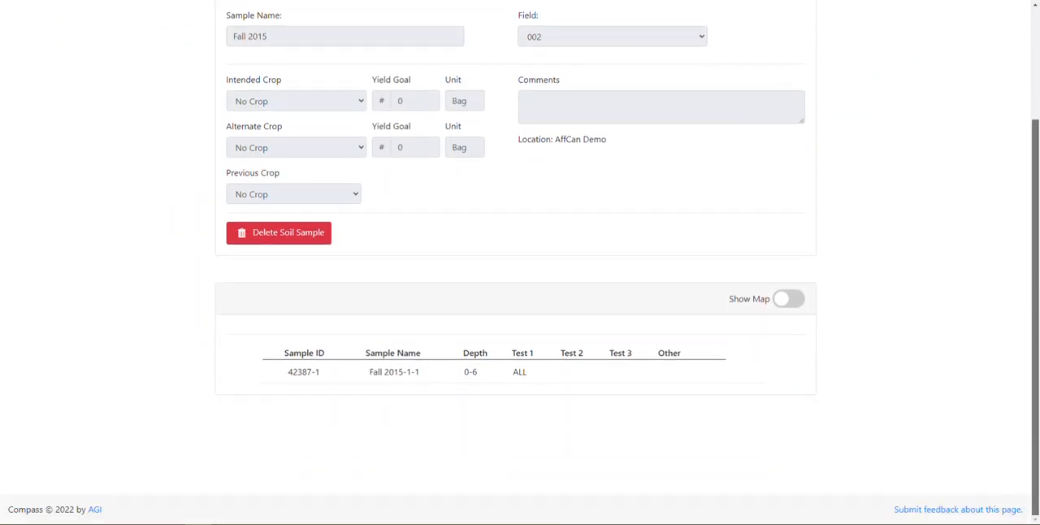
click(792, 302)
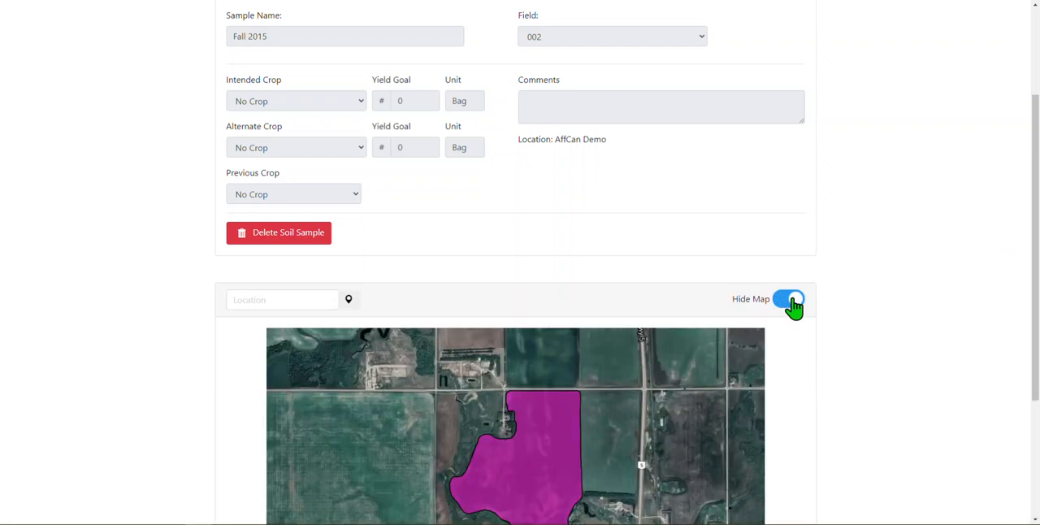
Geotag soil sample Fall 2015-1-1 with a pin in the southern part of field 002 and view the pin's details
drag(1035, 180, 1037, 295)
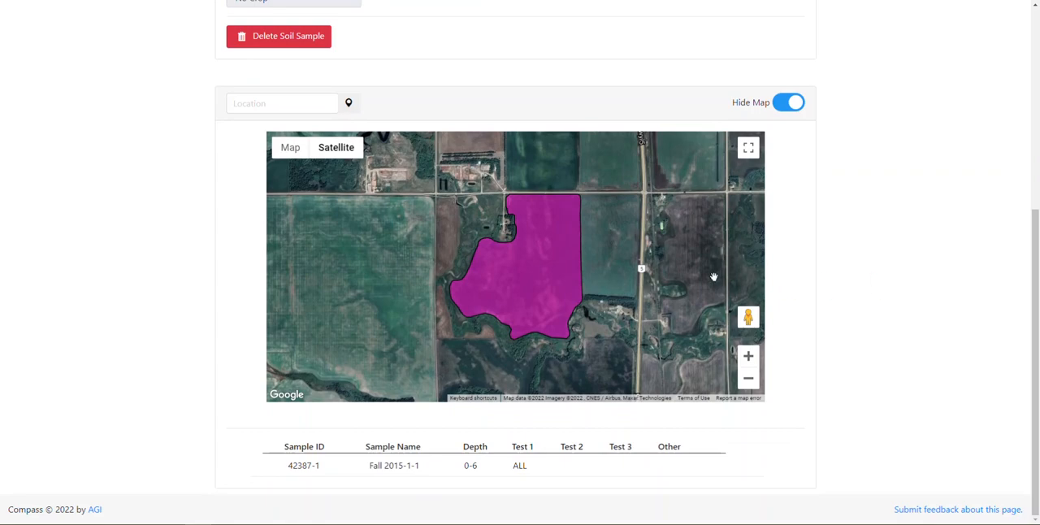
click(538, 290)
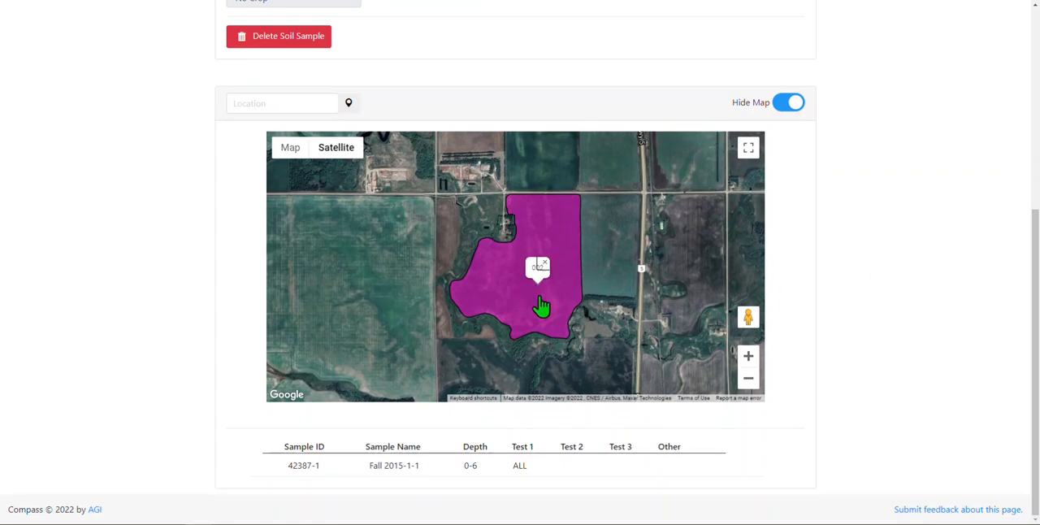
click(539, 290)
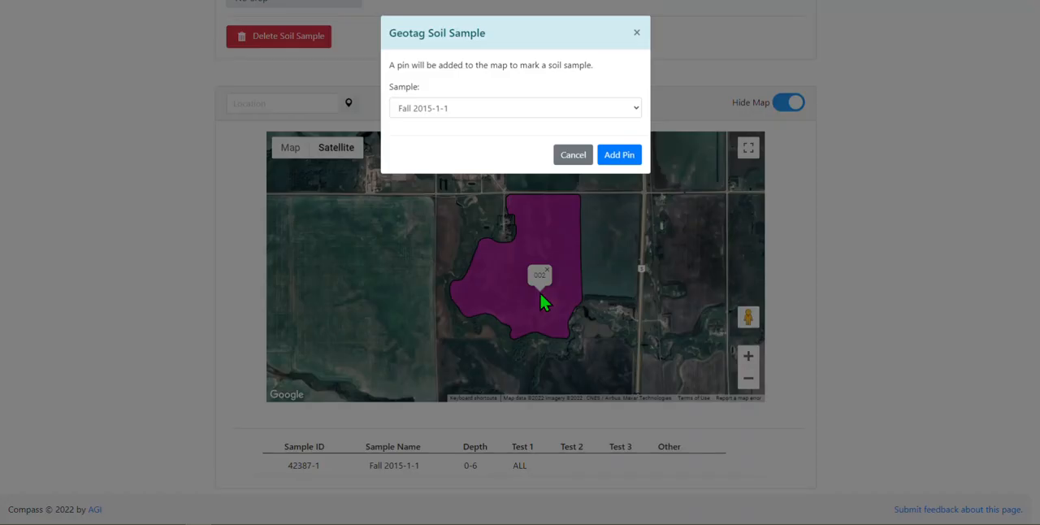
click(615, 156)
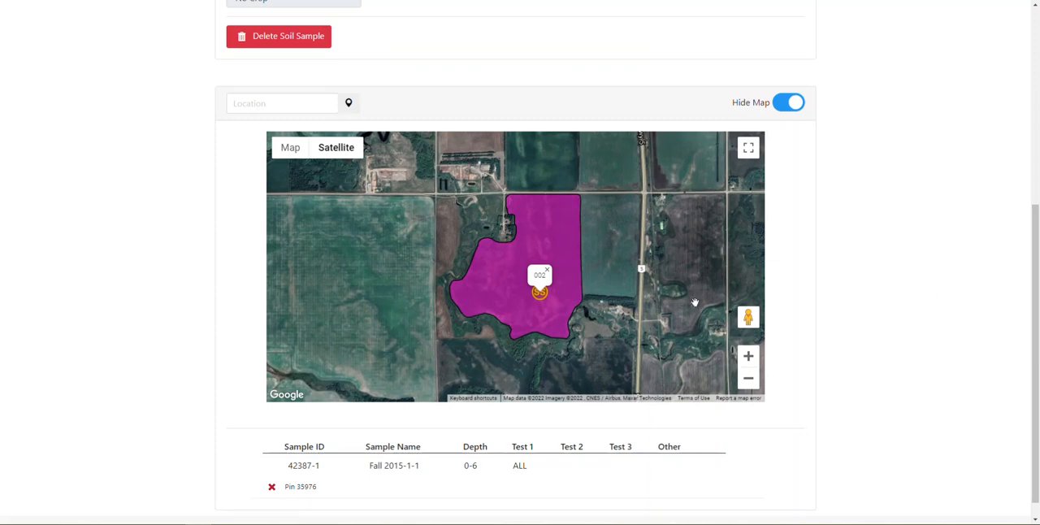
click(537, 297)
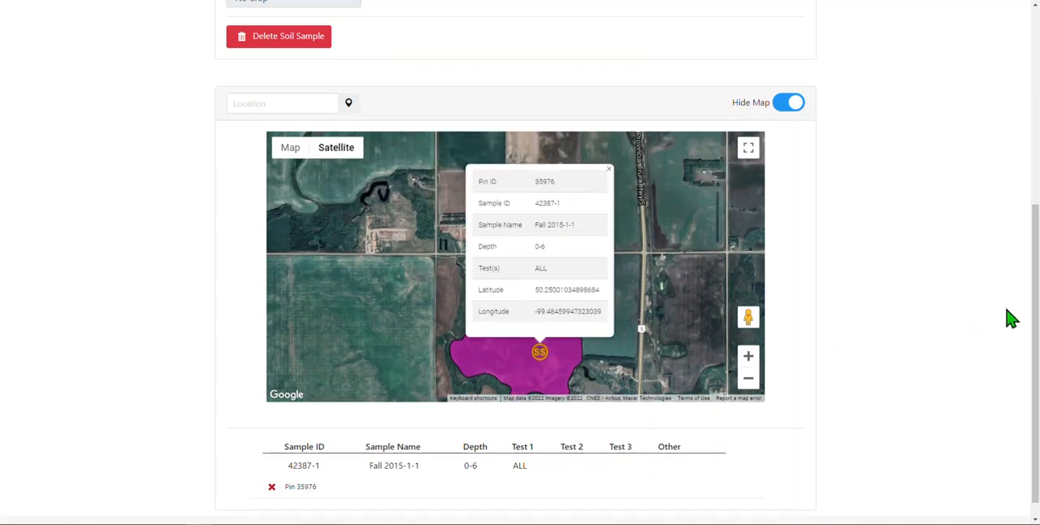
drag(1034, 313, 1034, 116)
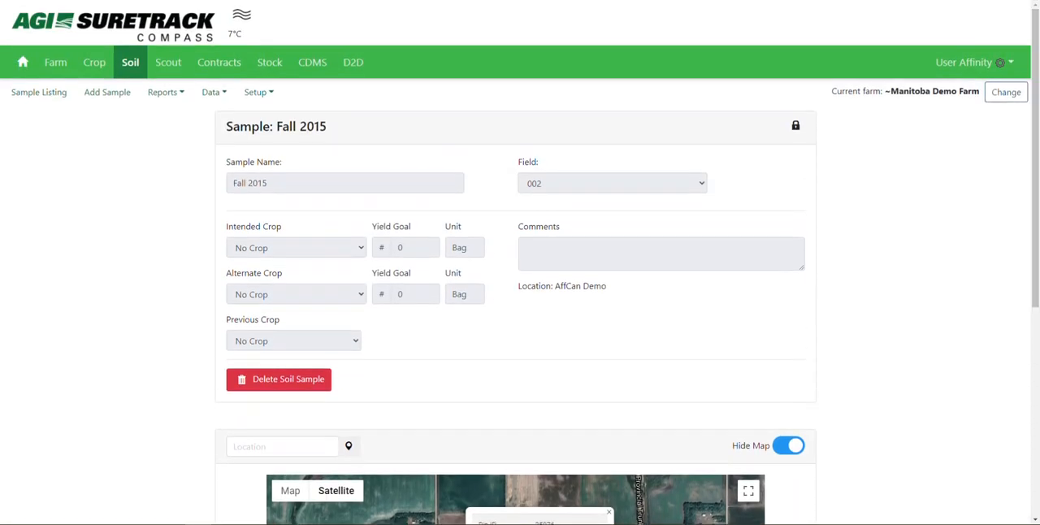